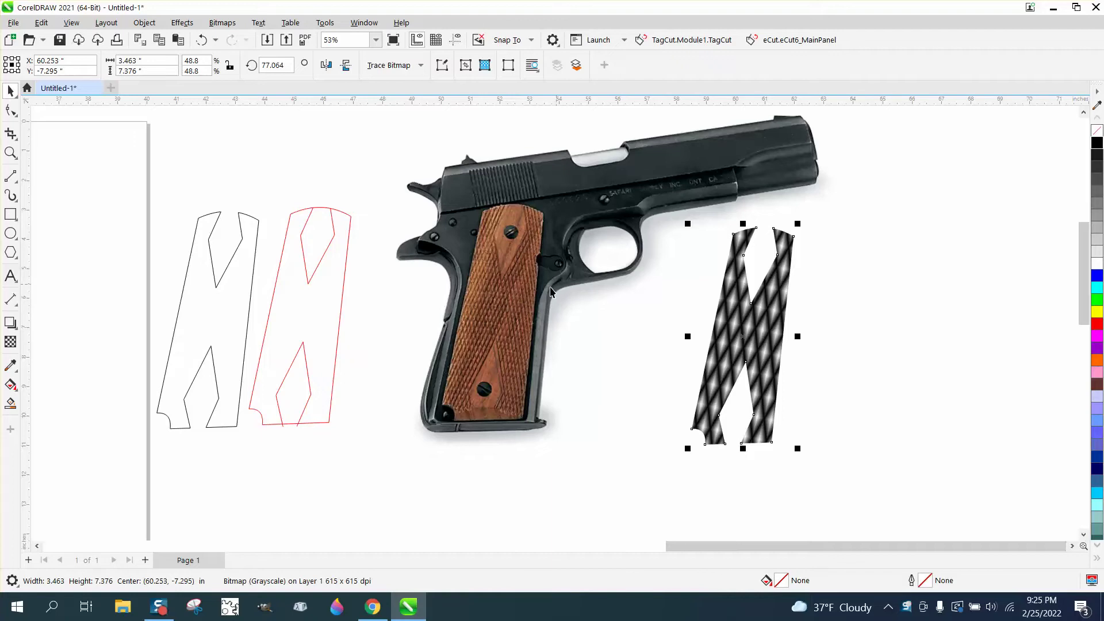
# Move the large diamond-pattern bitmap right, next to the page's right edge beside the grip outlines.
pyautogui.scroll(-1, 764, 322)
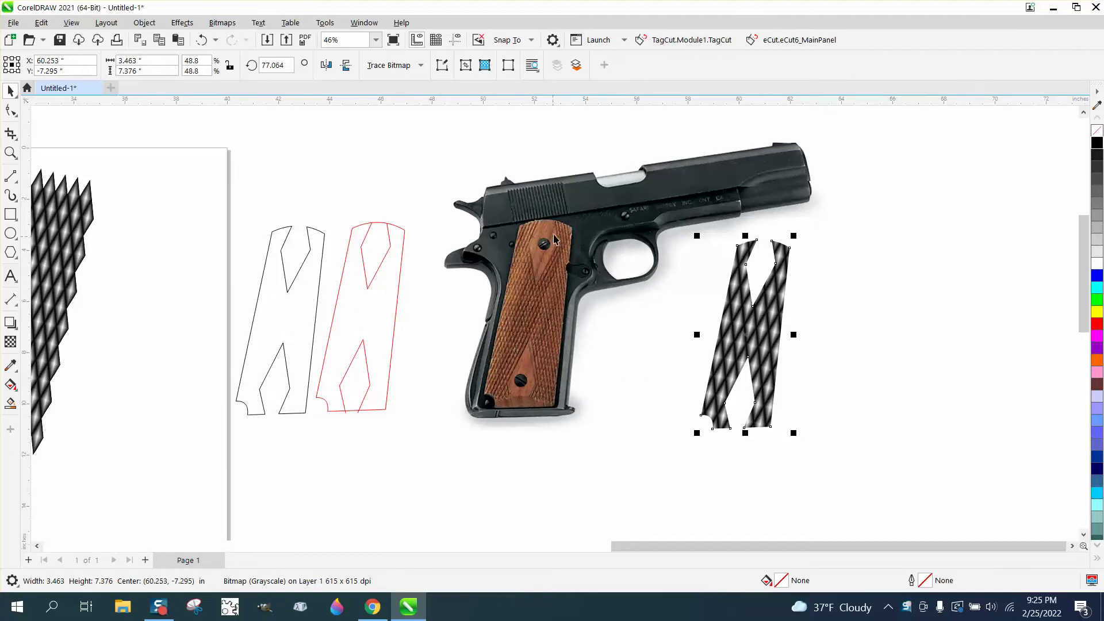
pyautogui.scroll(-2, 626, 251)
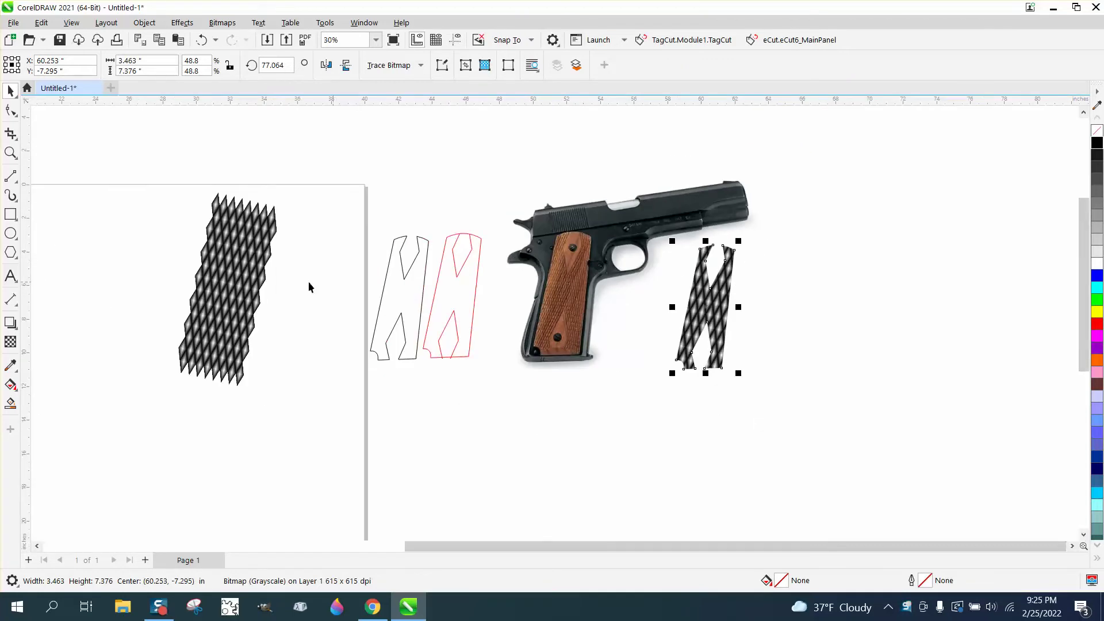
pyautogui.scroll(-1, 305, 299)
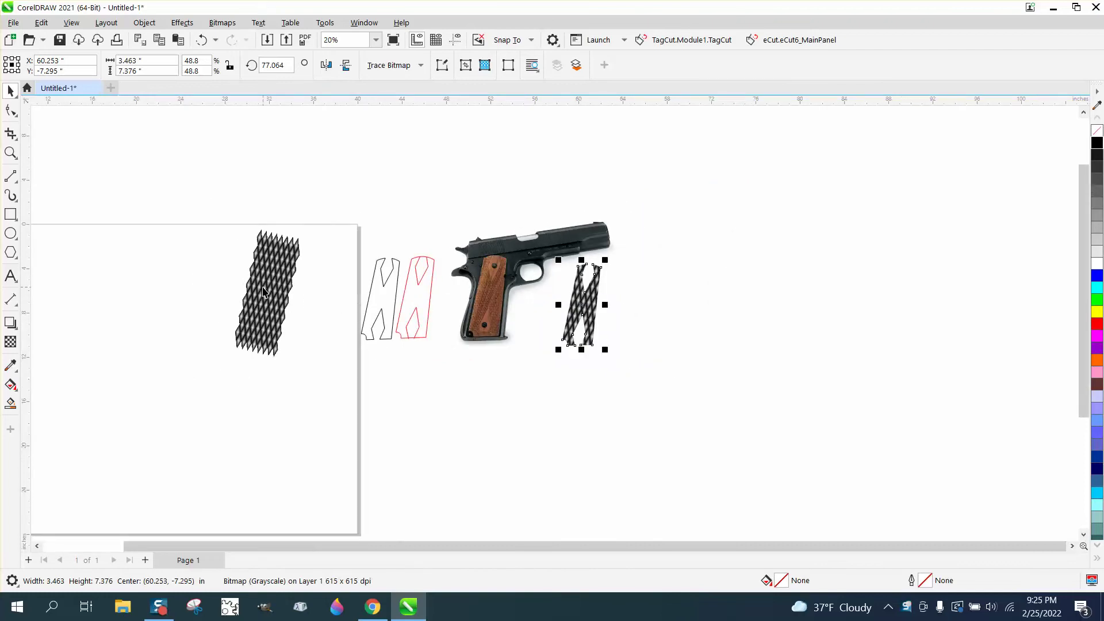
pyautogui.moveTo(268, 294); pyautogui.dragTo(321, 293)
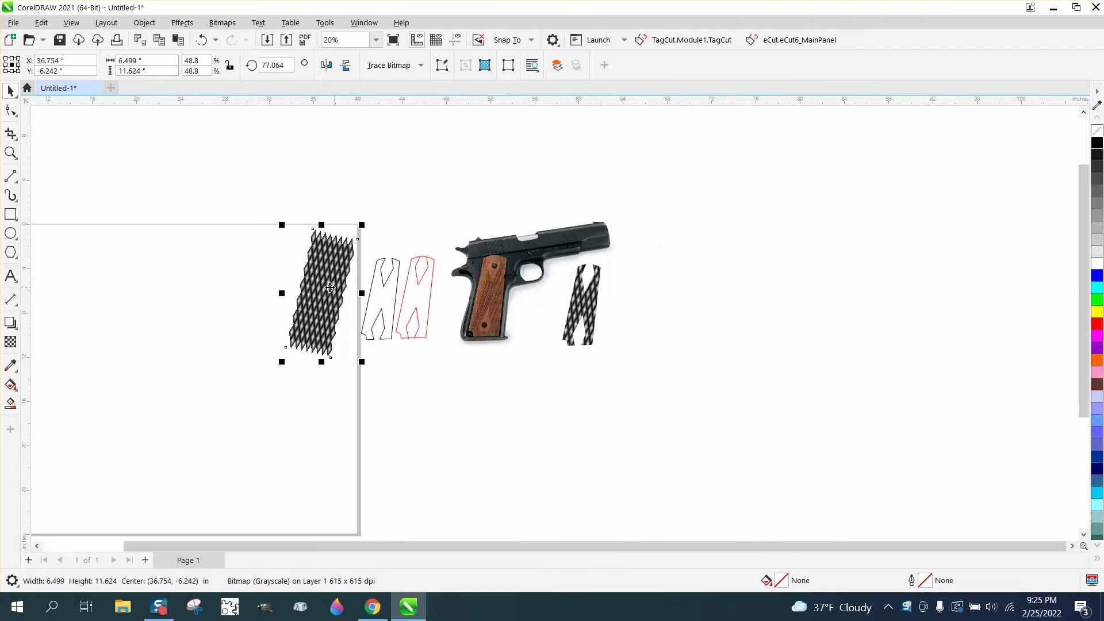
# Draw a four-sided diamond polygon about 2.8 inches wide and 1.03 inches high in the empty page area.
pyautogui.click(10, 152)
pyautogui.moveTo(62, 225); pyautogui.dragTo(348, 361)
pyautogui.scroll(-1, 348, 361)
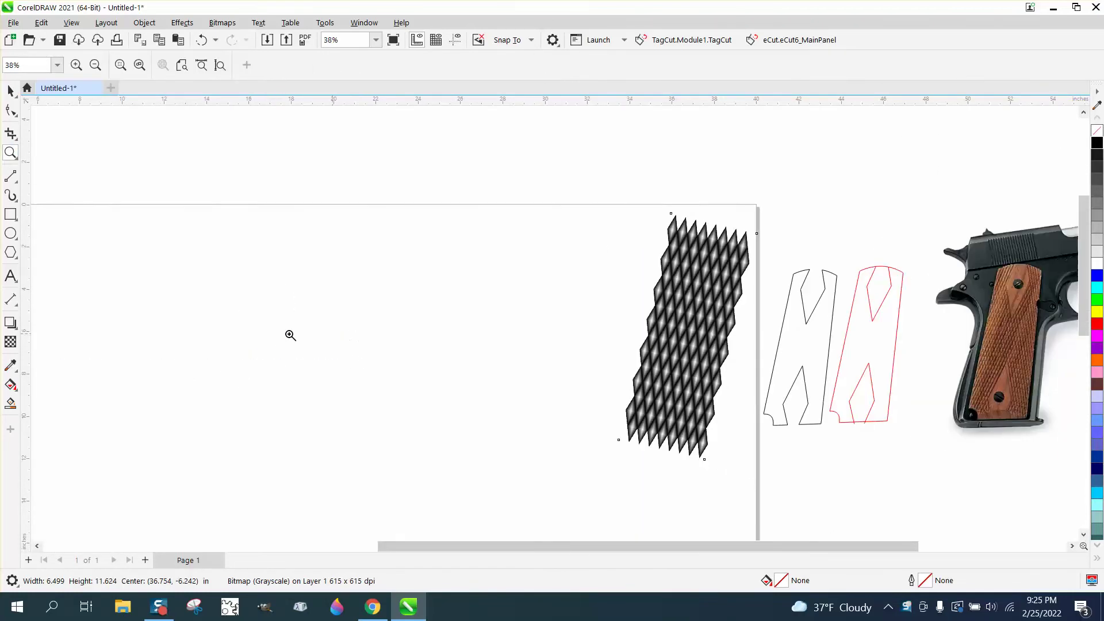
pyautogui.click(17, 261)
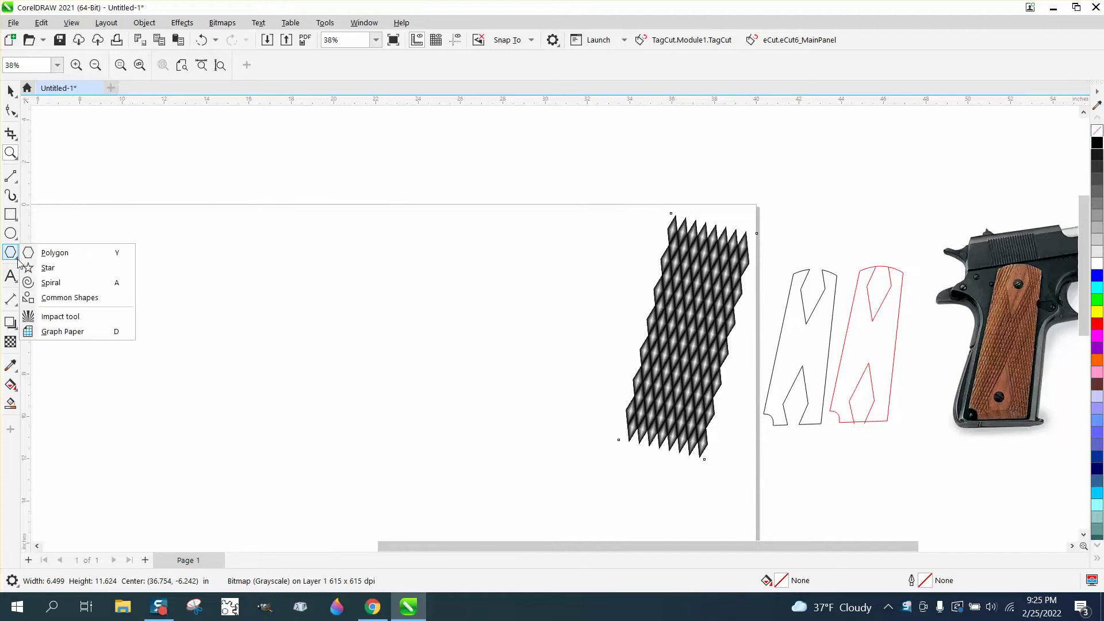
pyautogui.click(45, 253)
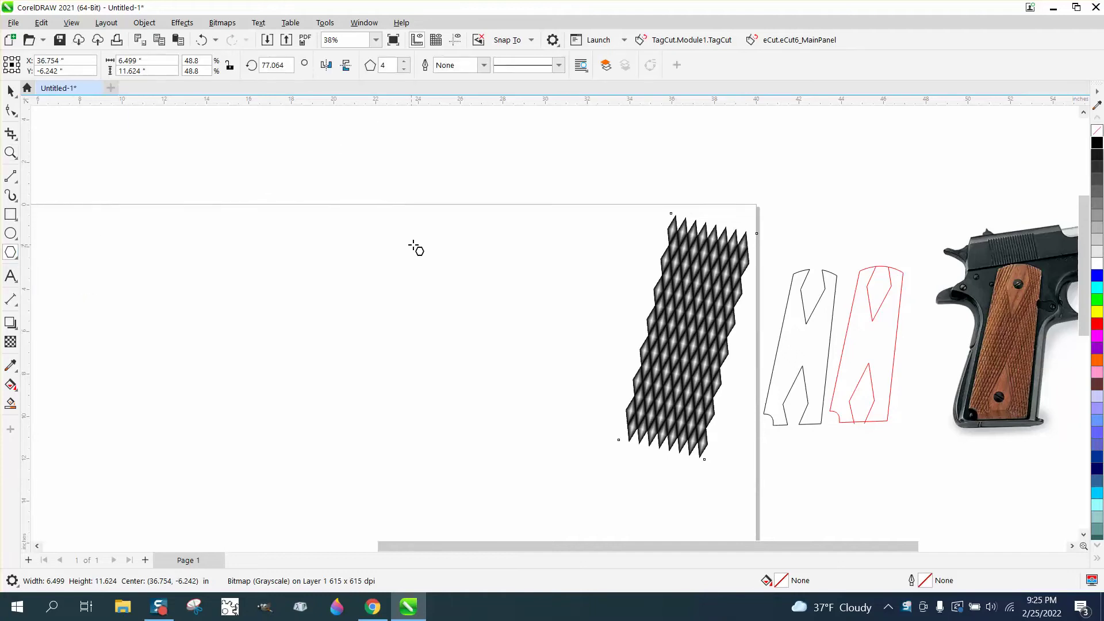
pyautogui.moveTo(432, 251); pyautogui.dragTo(373, 272)
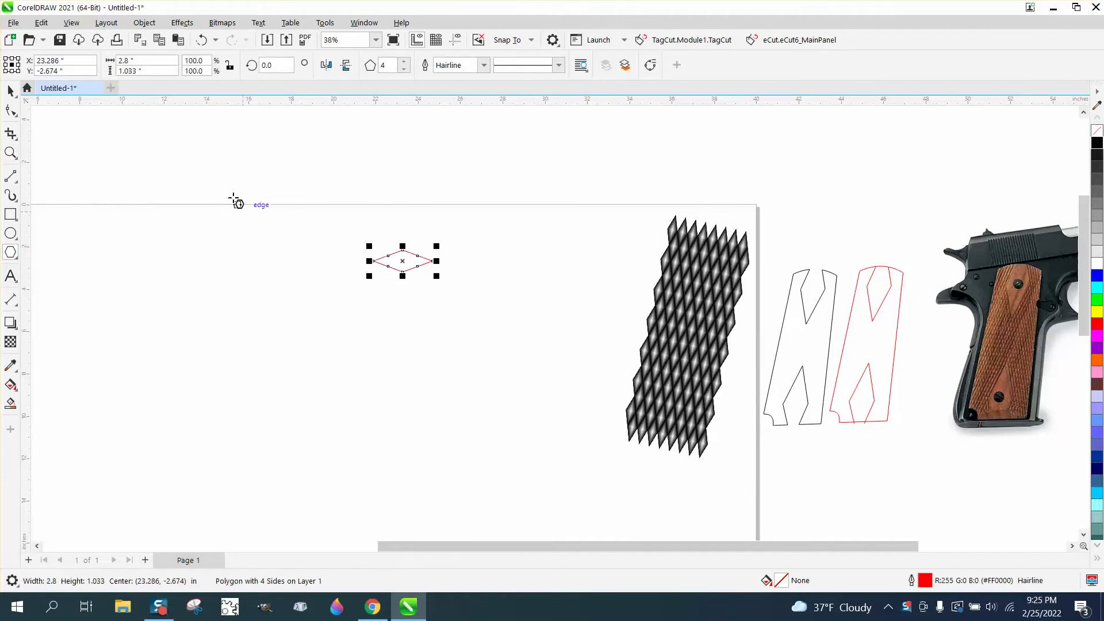
# Resize the diamond to 2.5 inches wide and 1 inch high, and move it left and closer to the page's upper edge.
pyautogui.click(10, 90)
pyautogui.click(136, 61)
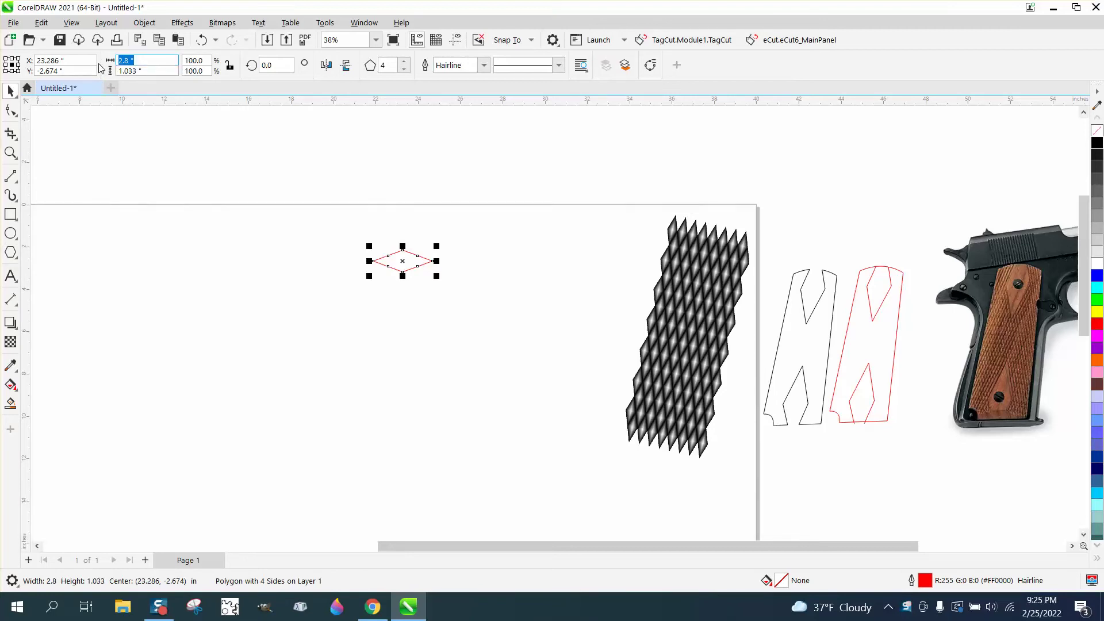
pyautogui.write('2.5')
pyautogui.click(161, 71)
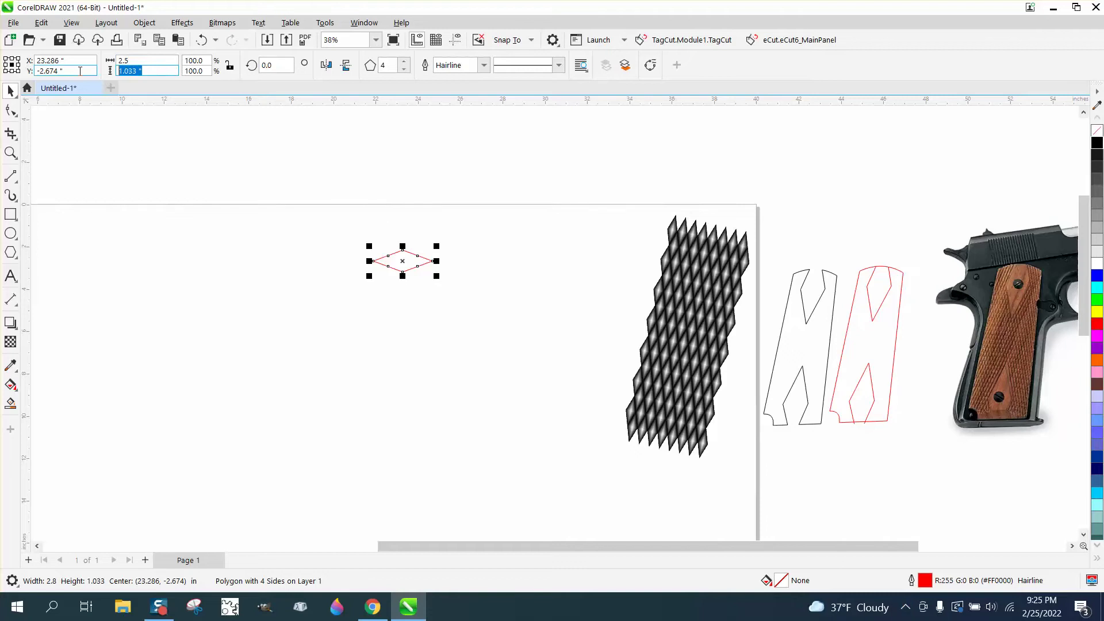
pyautogui.write('1')
pyautogui.press('Return')
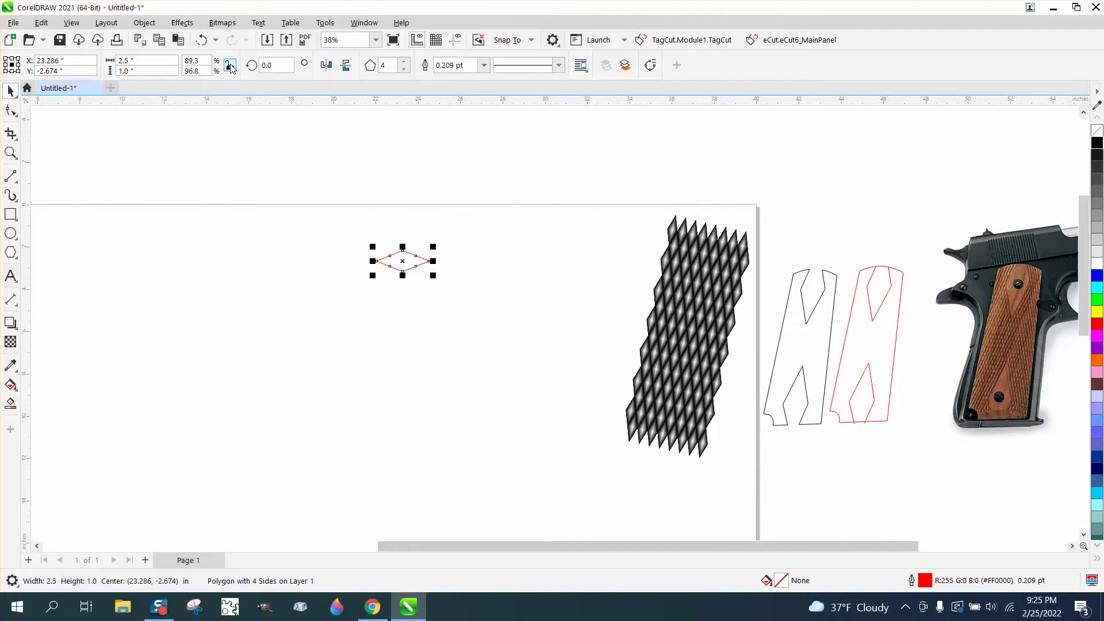
pyautogui.moveTo(403, 260); pyautogui.dragTo(269, 242)
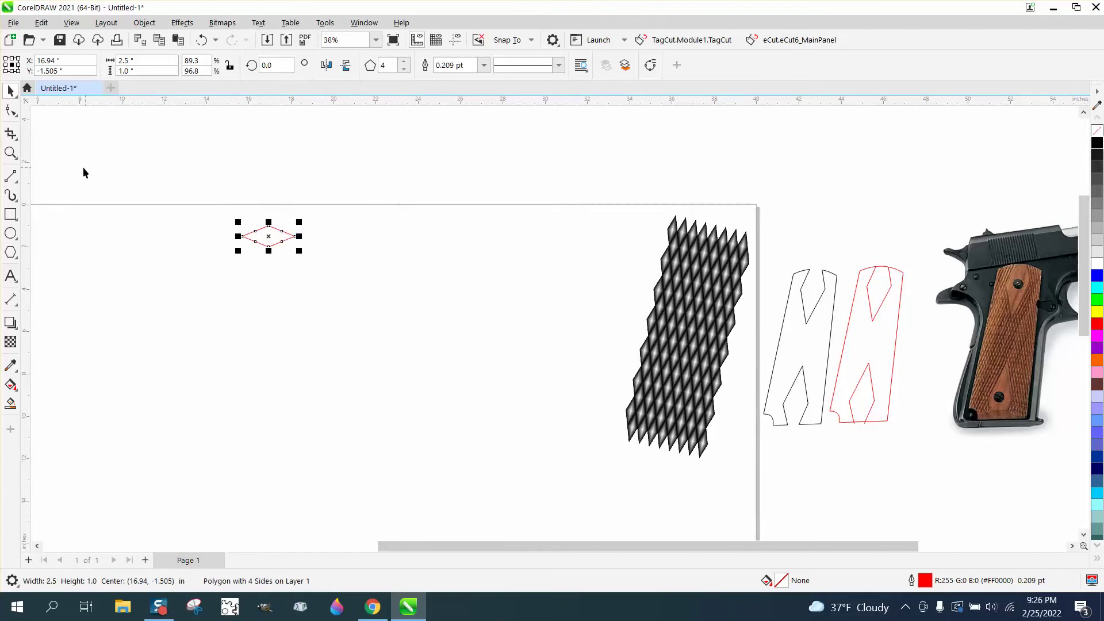
# Give the diamond a black outline with a width of 0.5 pt.
pyautogui.click(12, 153)
pyautogui.moveTo(204, 203); pyautogui.dragTo(370, 273)
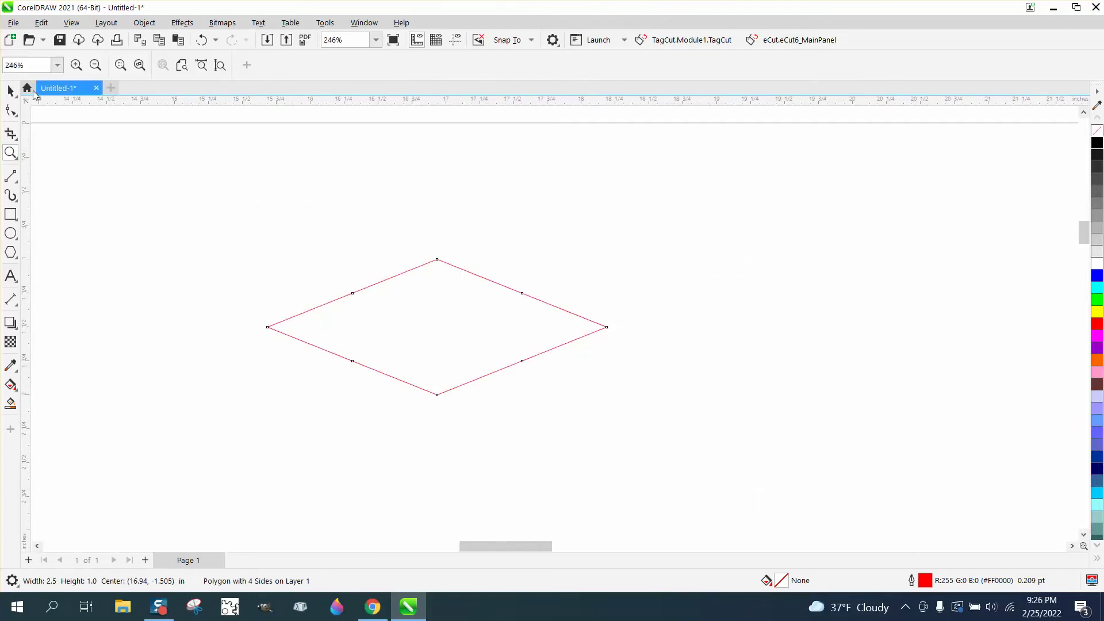
pyautogui.click(10, 91)
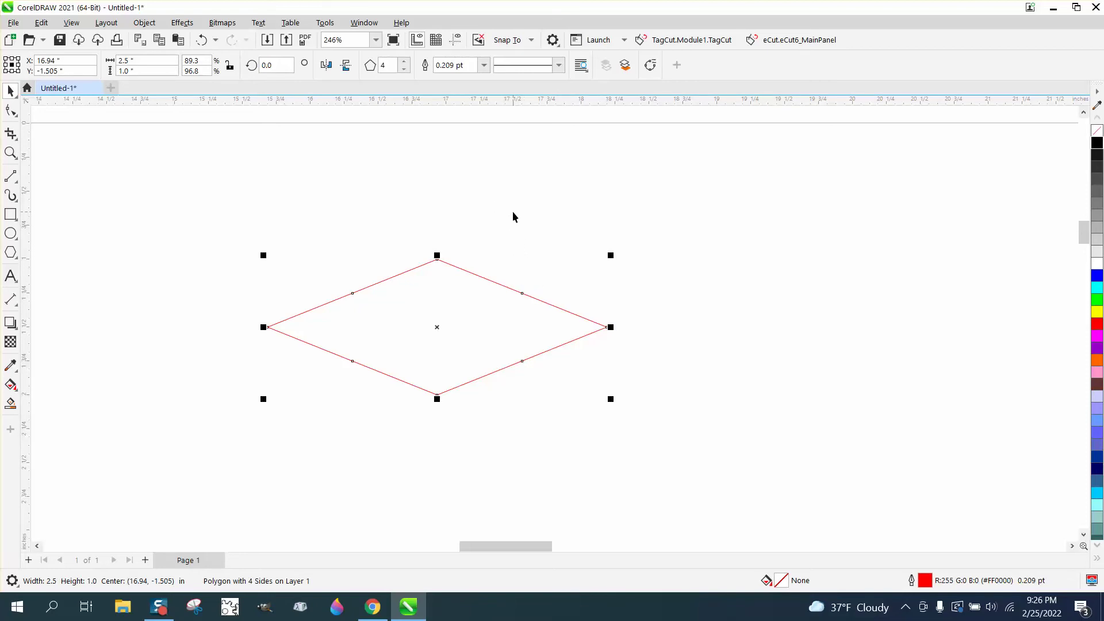
pyautogui.rightClick(1097, 143)
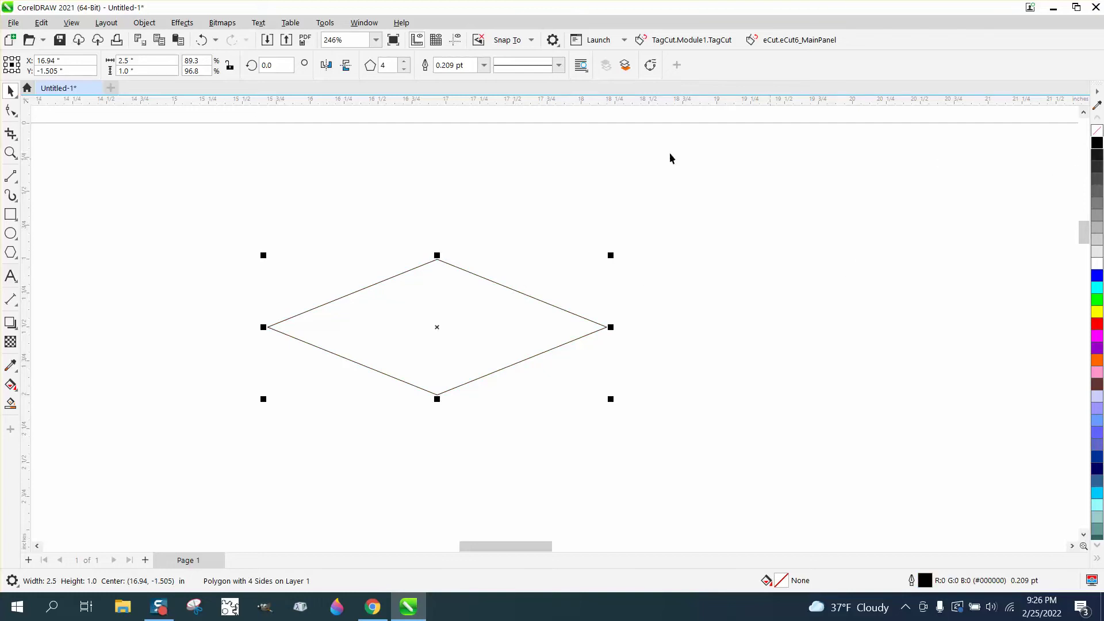
pyautogui.click(484, 65)
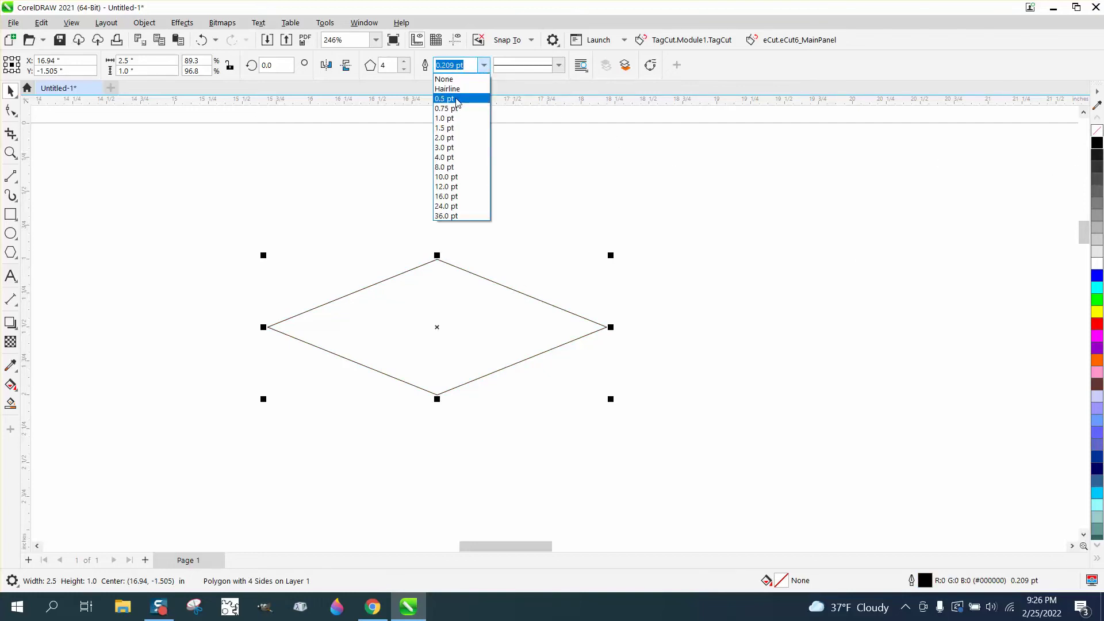
pyautogui.click(444, 99)
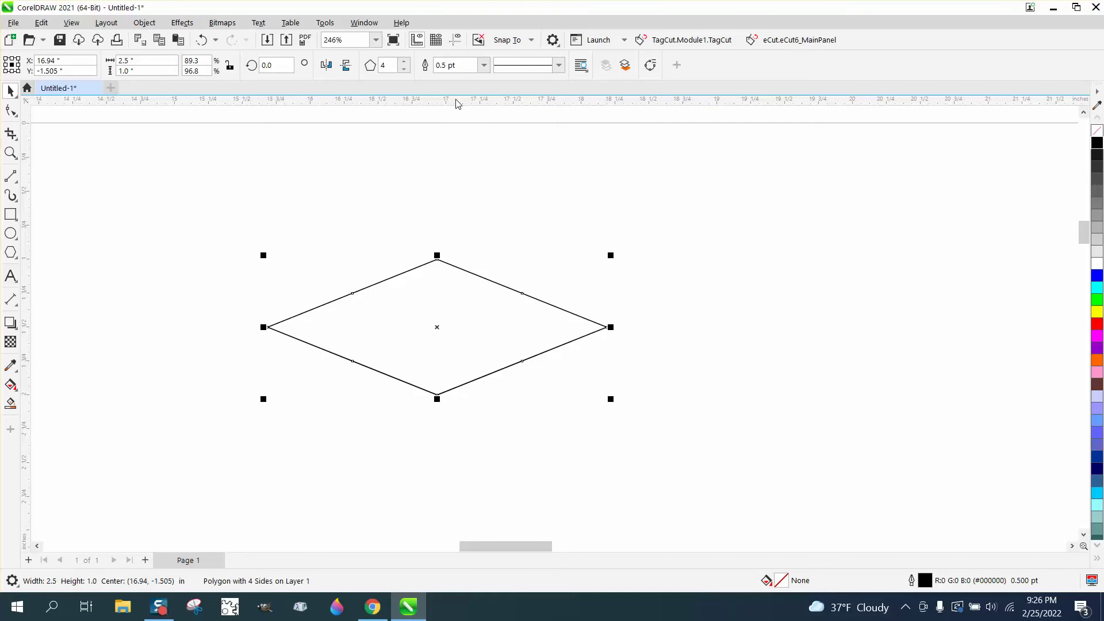
# Apply a Contour to the center of the diamond with a 0.001-inch offset, white outline and white fill.
pyautogui.click(182, 23)
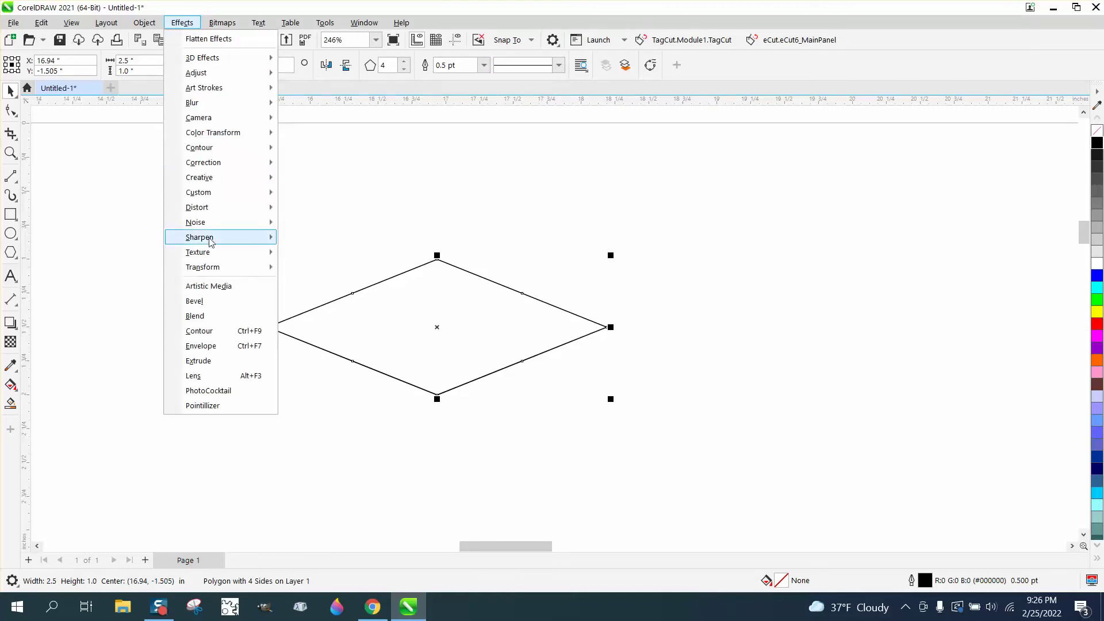
pyautogui.click(212, 331)
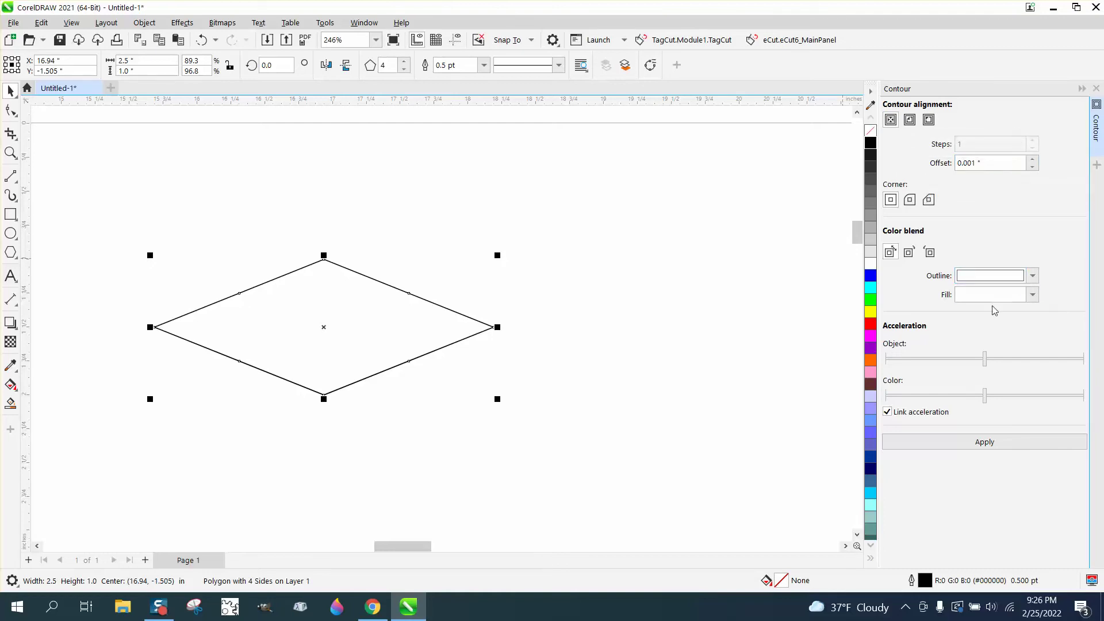
pyautogui.click(984, 442)
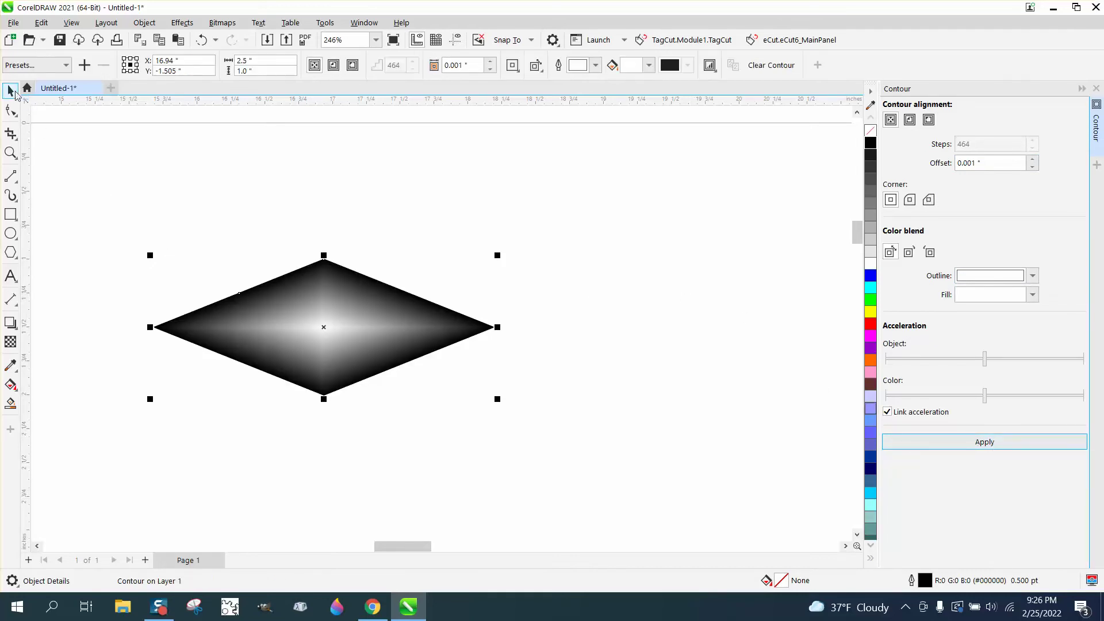
pyautogui.scroll(-2, 332, 210)
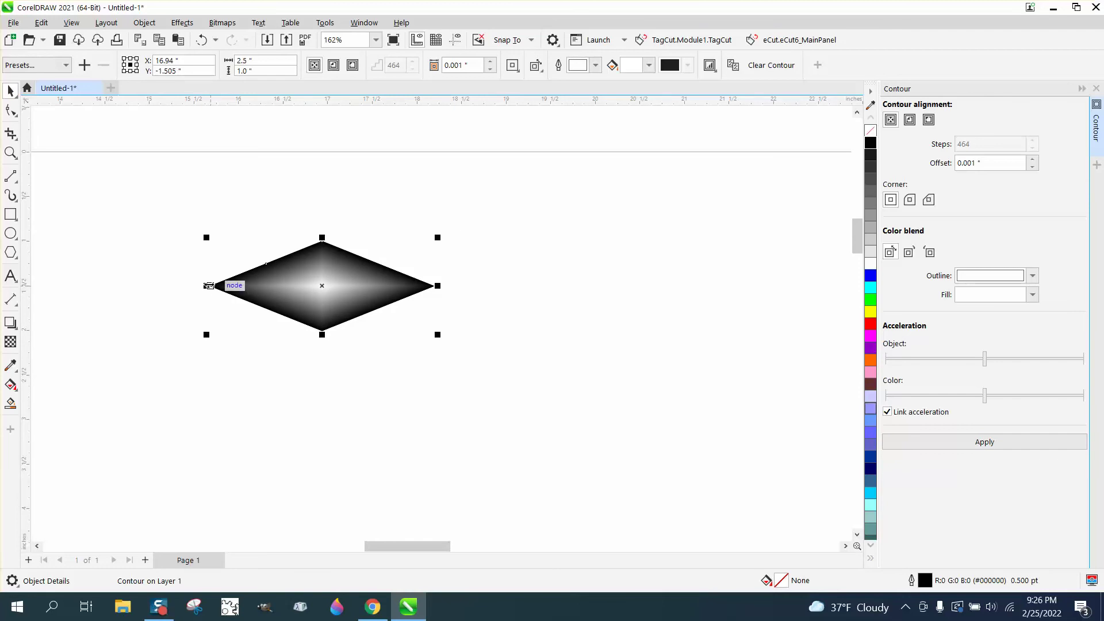
pyautogui.moveTo(209, 285); pyautogui.dragTo(432, 286)
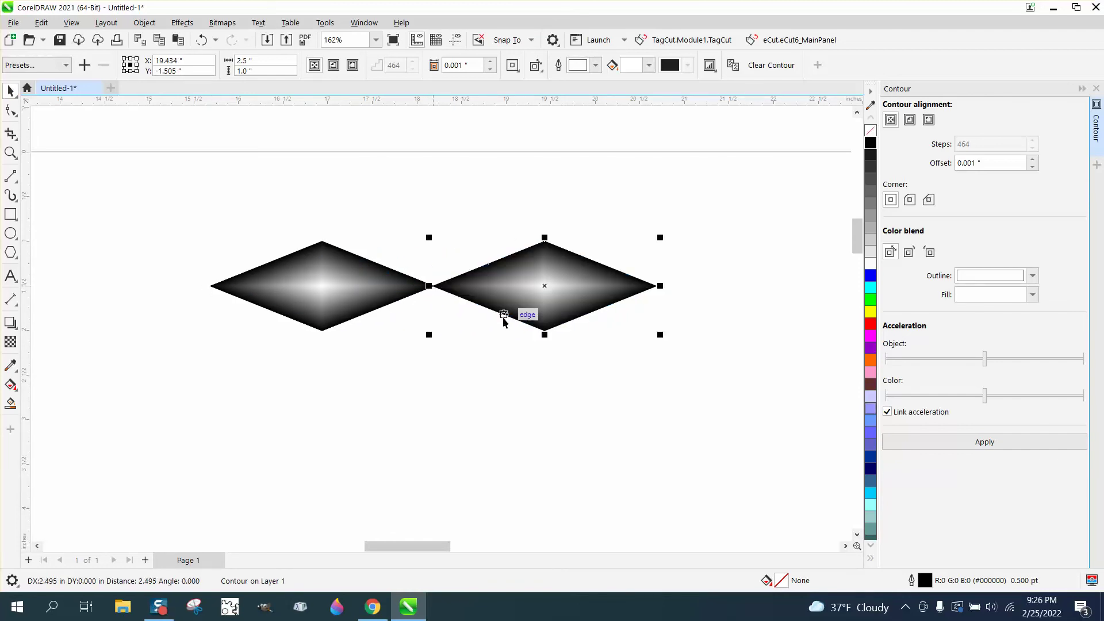
pyautogui.click(485, 340)
pyautogui.click(530, 284)
pyautogui.press('Delete')
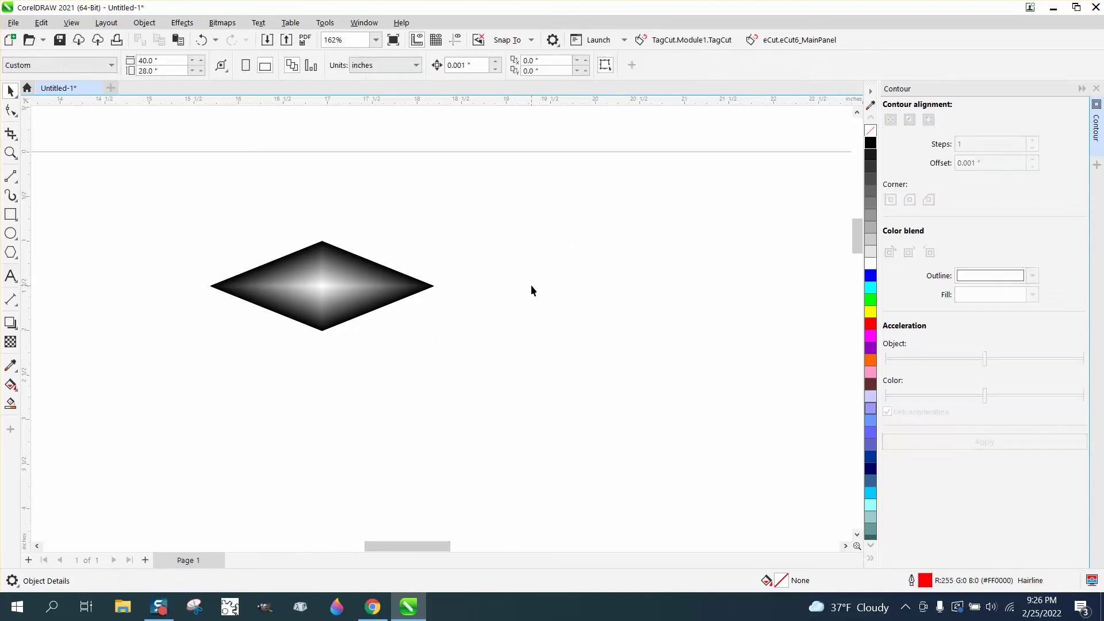
# Set the nudge distance to 2.5 inches and duplicate the shaded diamond six times to the right, forming a row of seven.
pyautogui.click(369, 282)
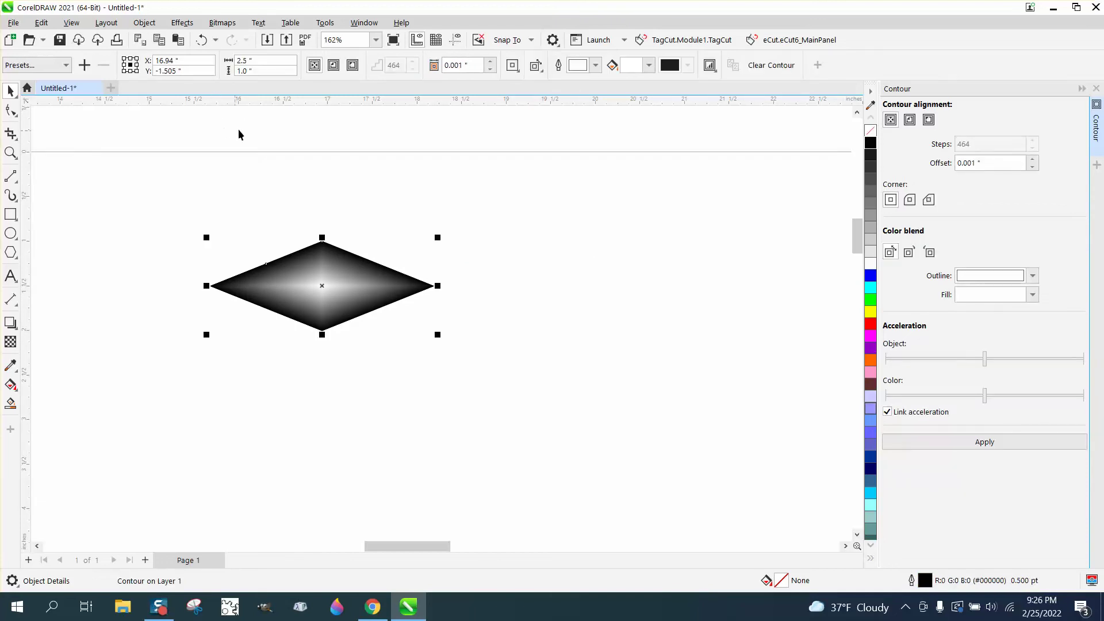
pyautogui.click(325, 127)
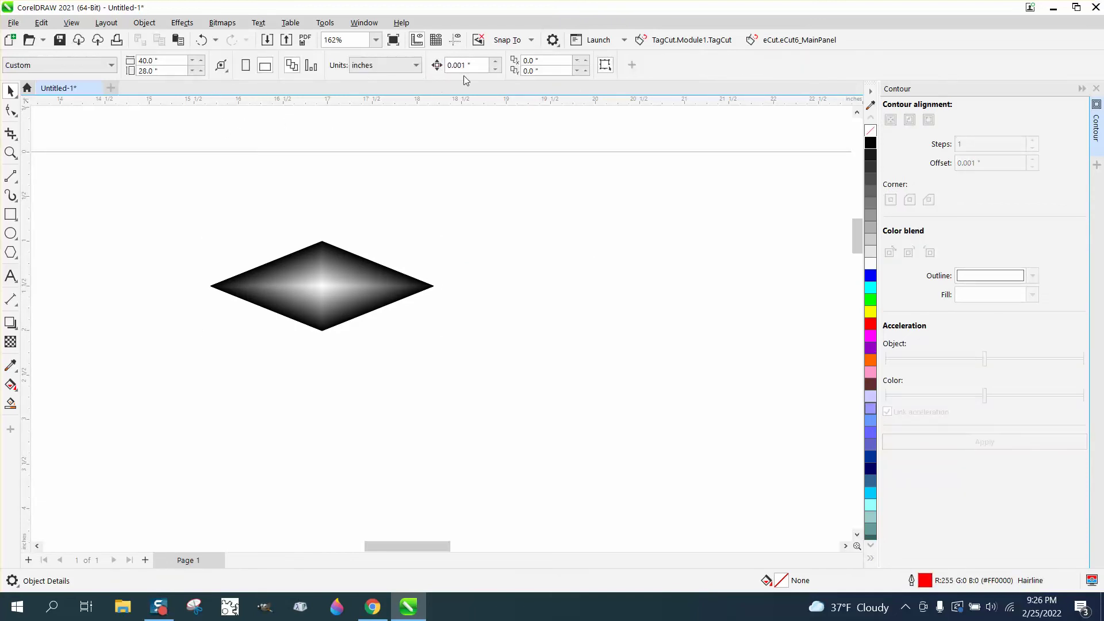
pyautogui.moveTo(467, 65); pyautogui.dragTo(426, 74)
pyautogui.write('2.5')
pyautogui.click(377, 272)
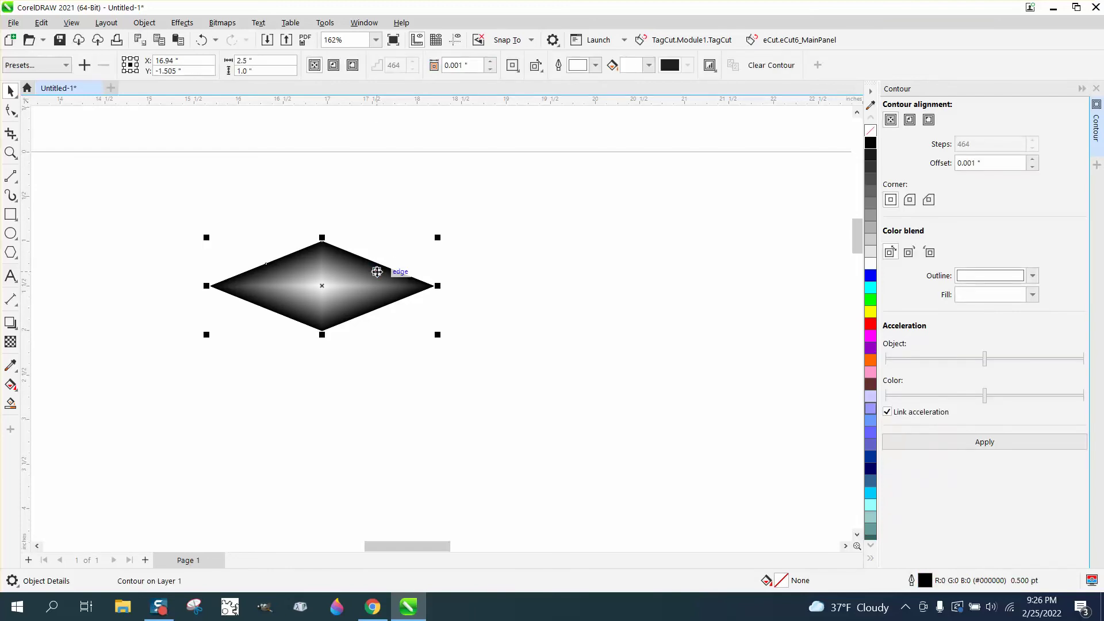
pyautogui.press('KP_Add')
pyautogui.press('Right')
pyautogui.press('KP_Add')
pyautogui.press('Right')
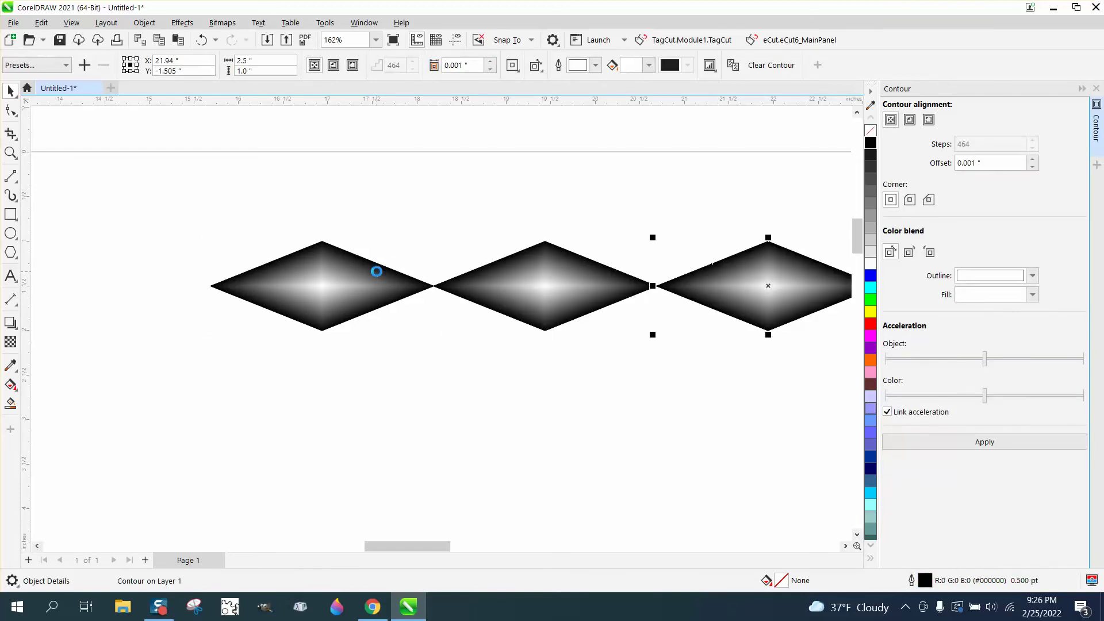
pyautogui.press('KP_Add')
pyautogui.press('Right')
pyautogui.scroll(-3, 342, 228)
pyautogui.press('KP_Add')
pyautogui.press('Right')
pyautogui.scroll(-2, 407, 264)
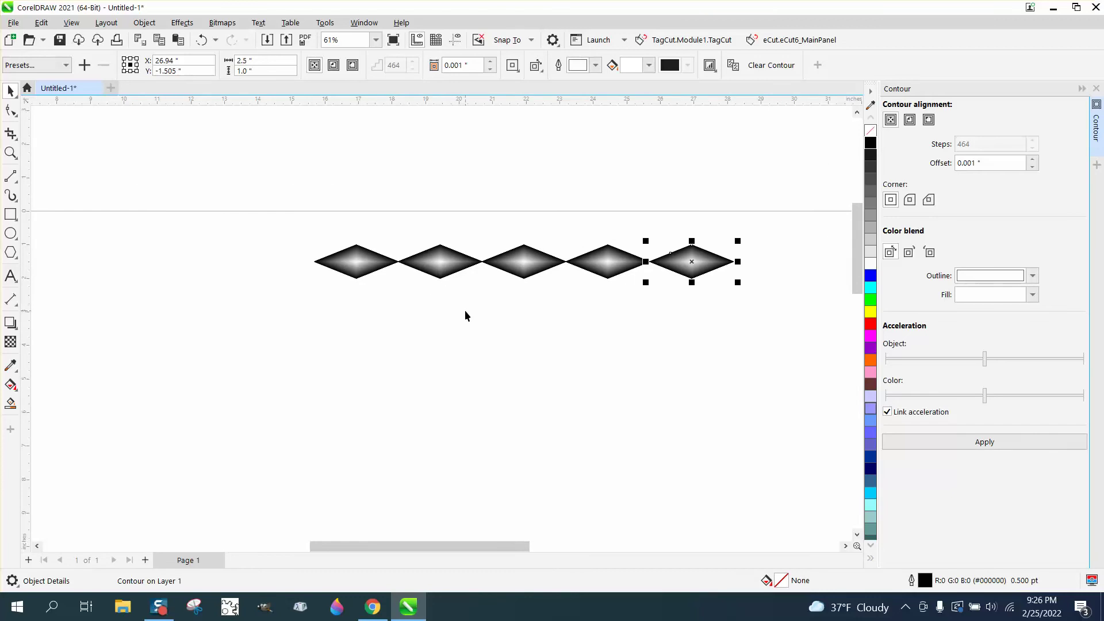
pyautogui.press('KP_Add')
pyautogui.press('Right')
pyautogui.press('KP_Add')
pyautogui.press('Right')
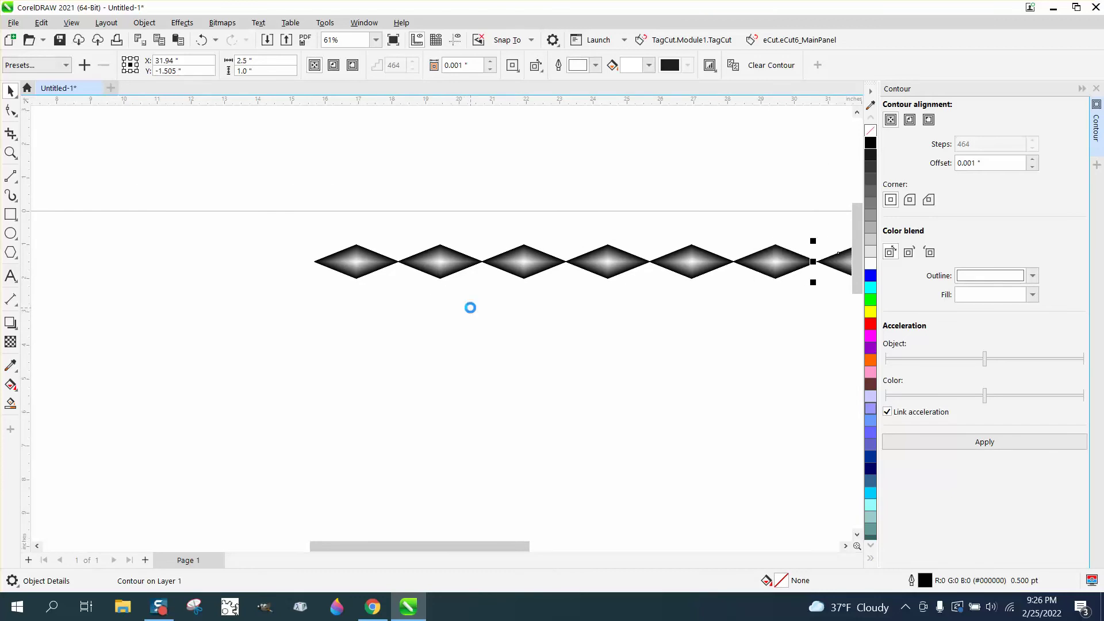
# Group the seven shaded diamonds and move the row left and slightly down into the open page area.
pyautogui.scroll(-2, 471, 313)
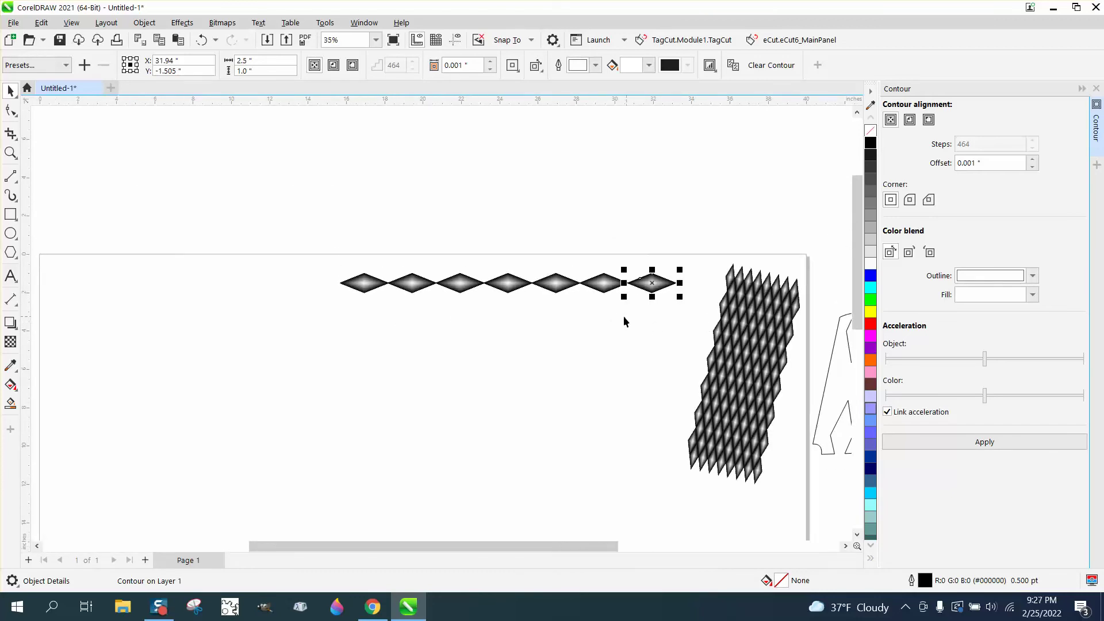
pyautogui.moveTo(304, 247); pyautogui.dragTo(690, 331)
pyautogui.hotkey('ctrl', 'g')
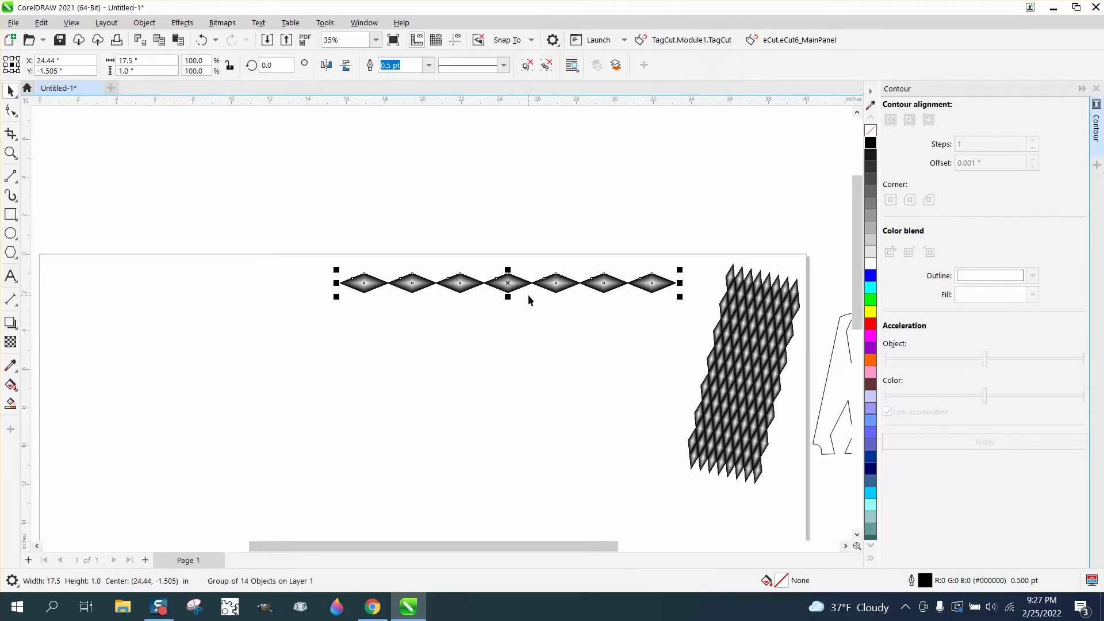
pyautogui.moveTo(523, 286); pyautogui.dragTo(412, 293)
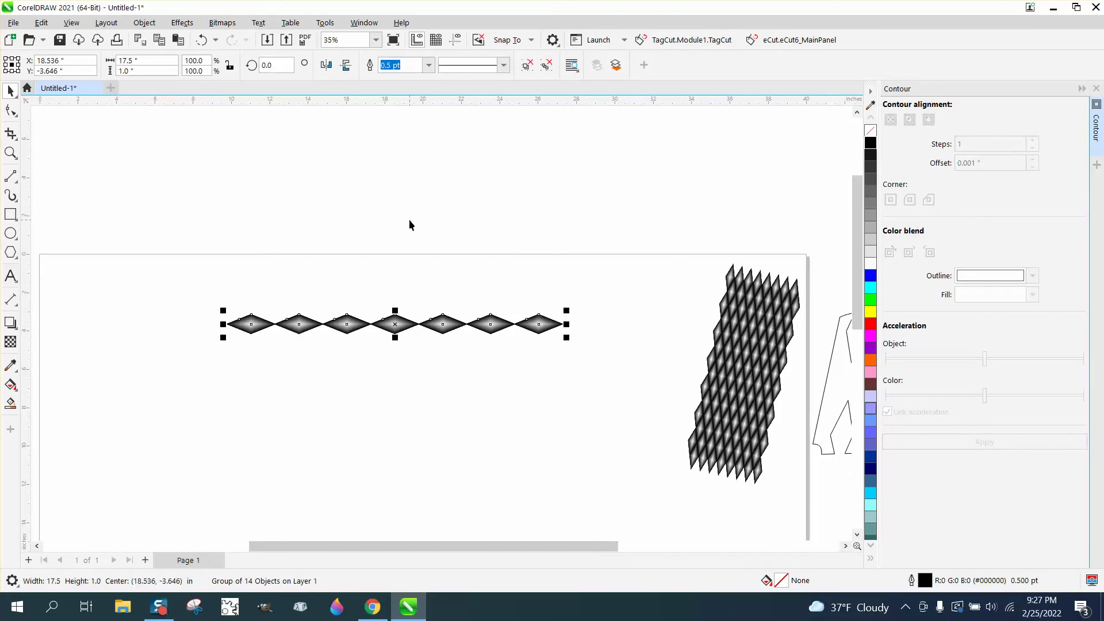
# Set the nudge distance to 0.5 inch and nudge a duplicate of the grouped diamond row down once.
pyautogui.click(420, 149)
pyautogui.click(438, 329)
pyautogui.click(417, 130)
pyautogui.doubleClick(465, 64)
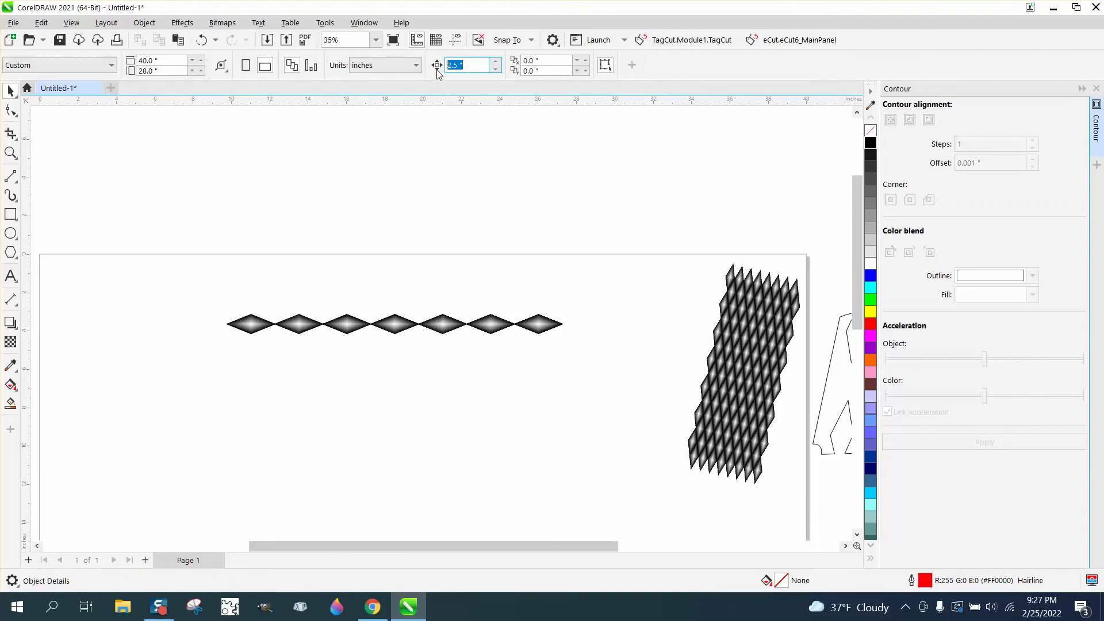
pyautogui.write('.5')
pyautogui.click(459, 325)
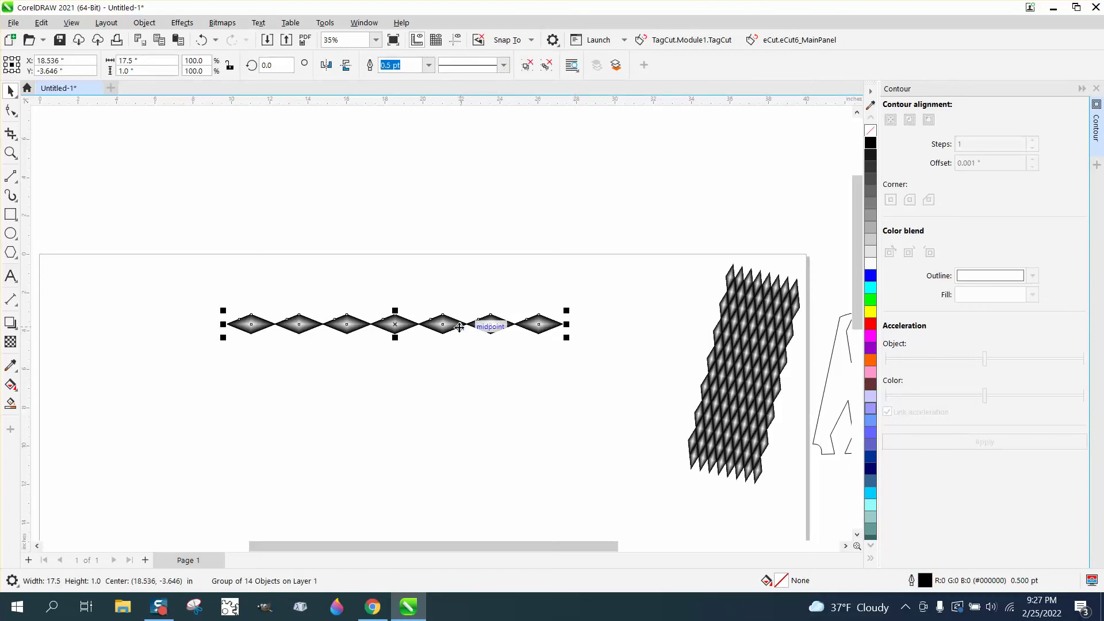
pyautogui.press('KP_Add')
pyautogui.press('Down')
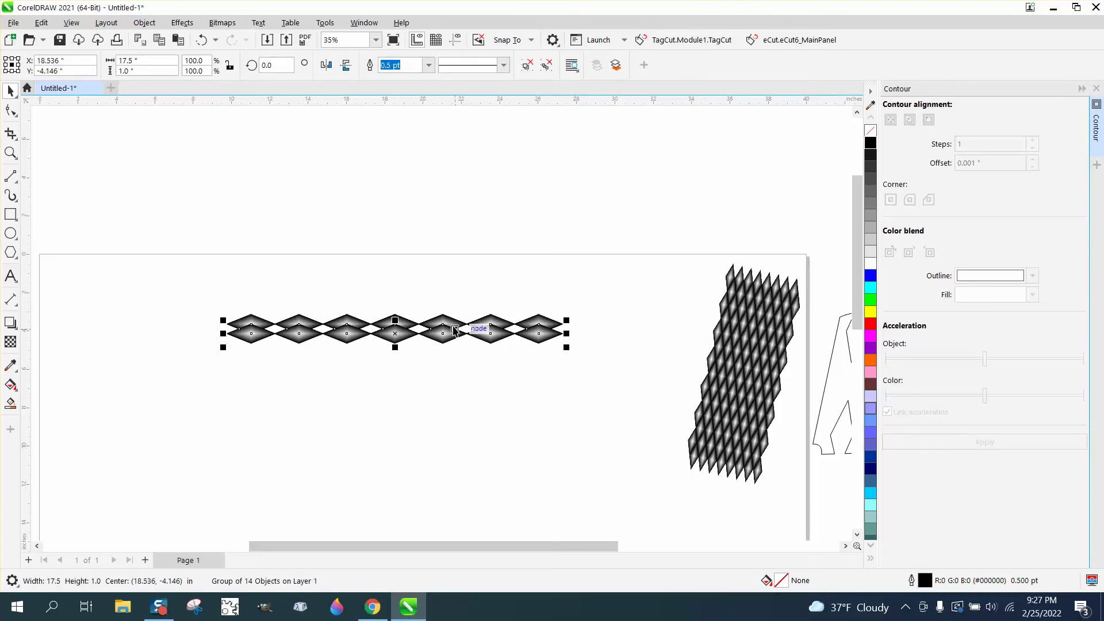
# Set the nudge distance to 1.25 inches and nudge the lower diamond row left once to stagger it against the upper row.
pyautogui.click(453, 204)
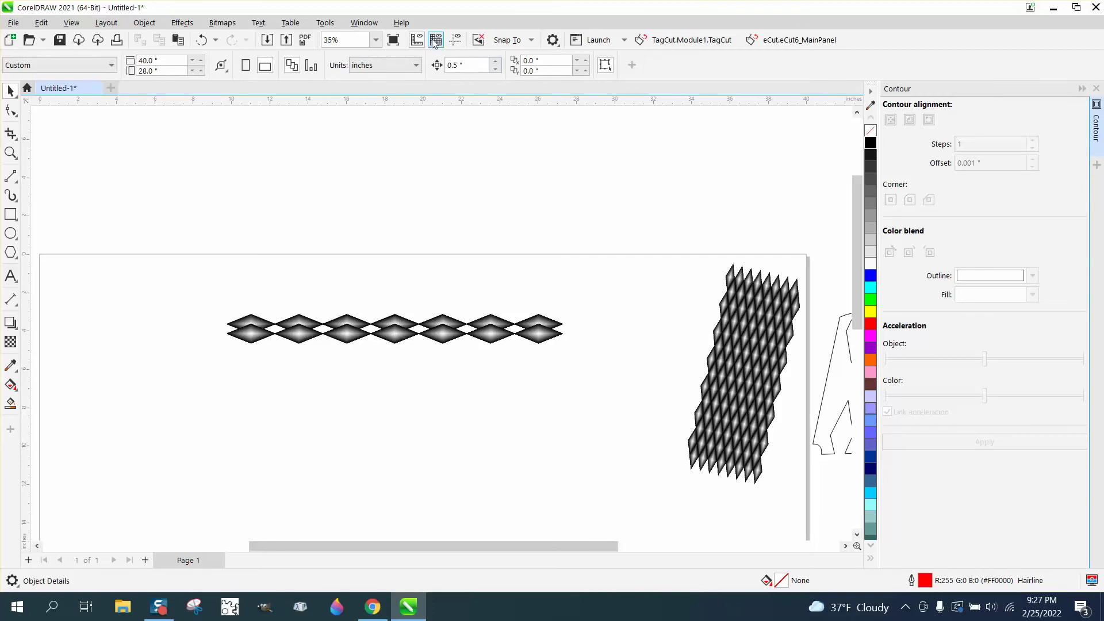
pyautogui.doubleClick(475, 65)
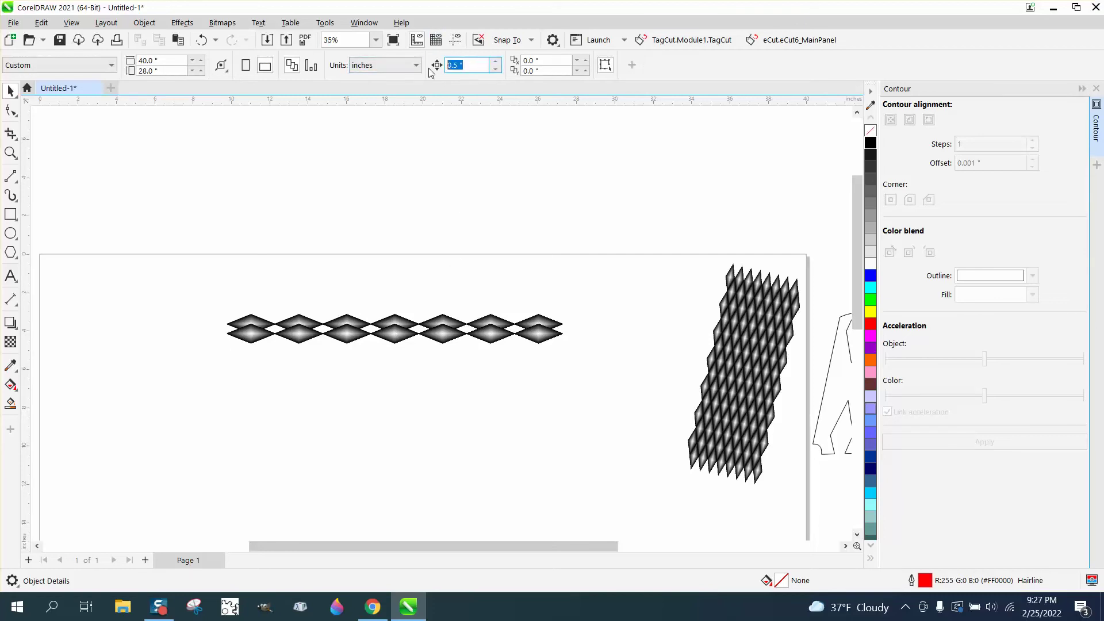
pyautogui.write('1.25')
pyautogui.click(495, 339)
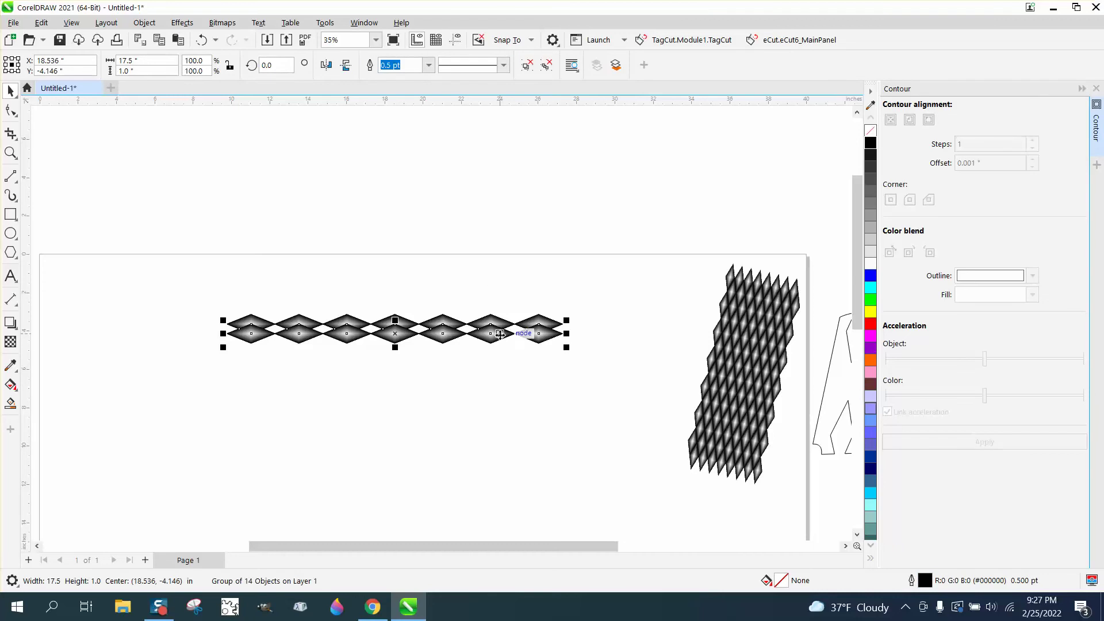
pyautogui.moveTo(499, 334); pyautogui.dragTo(475, 334)
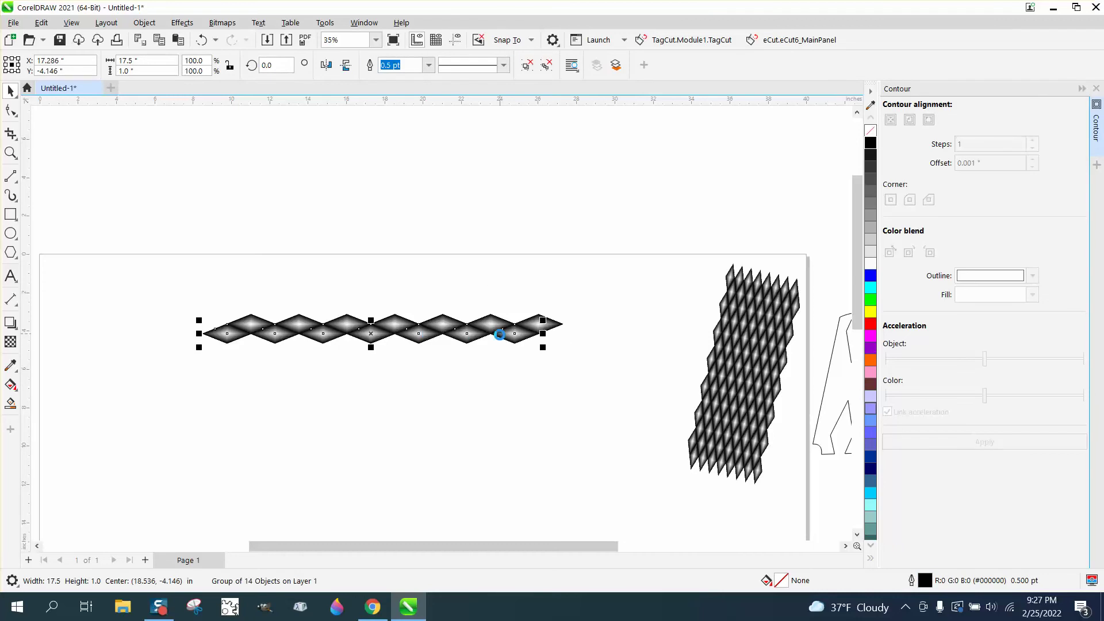
# Duplicate the two staggered diamond rows 1 inch straight down and repeat the duplication to make five copies in total.
pyautogui.click(12, 153)
pyautogui.moveTo(181, 268); pyautogui.dragTo(609, 446)
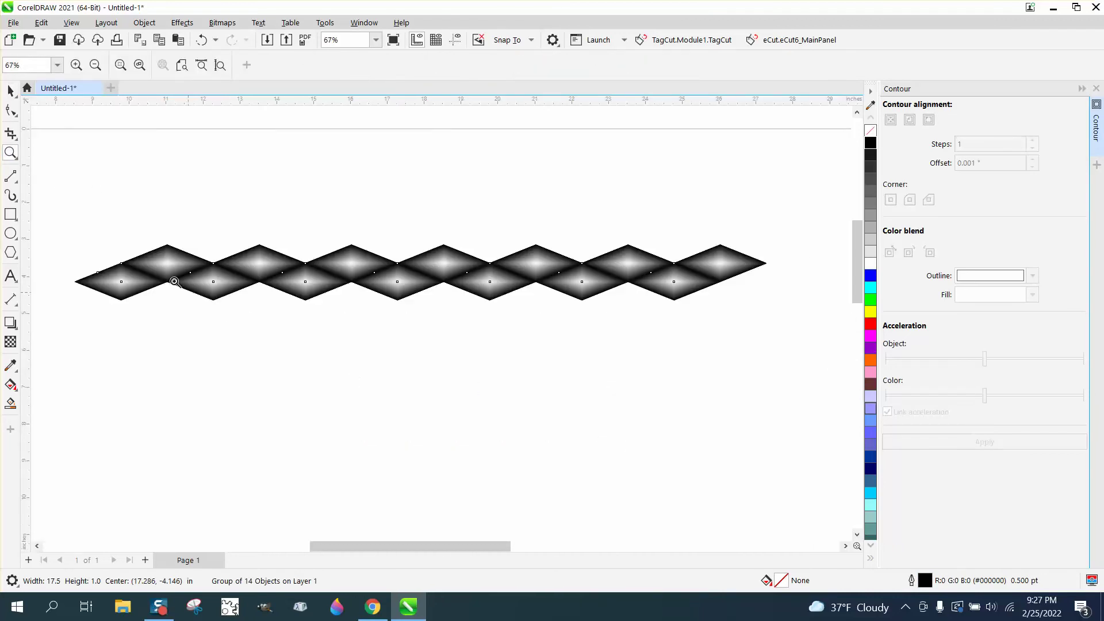
pyautogui.click(11, 91)
pyautogui.scroll(-1, 256, 207)
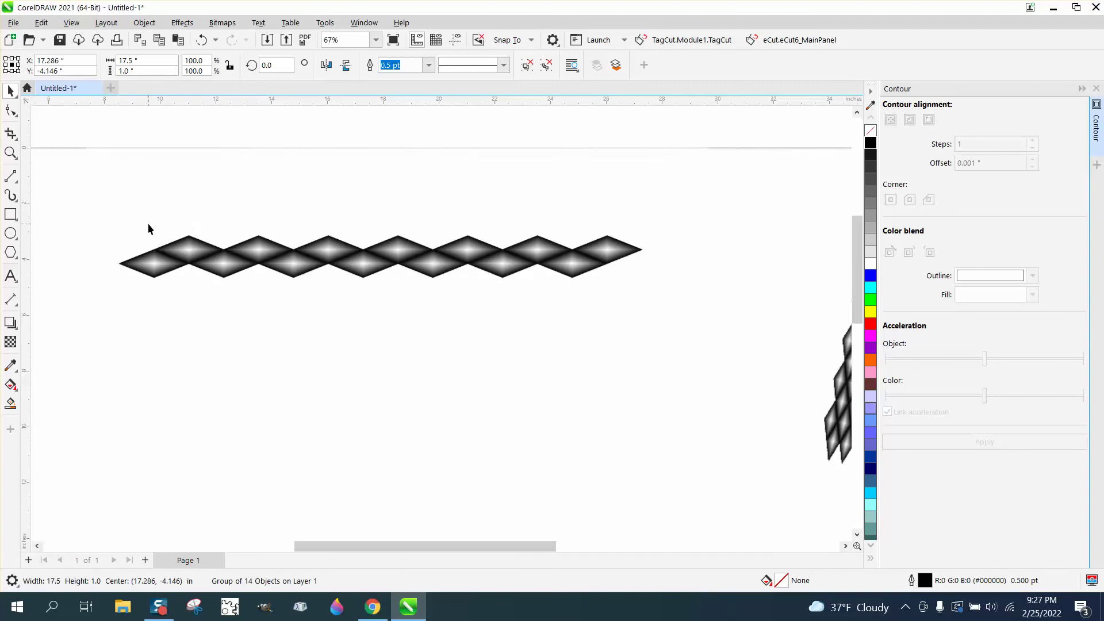
pyautogui.moveTo(86, 206); pyautogui.dragTo(743, 375)
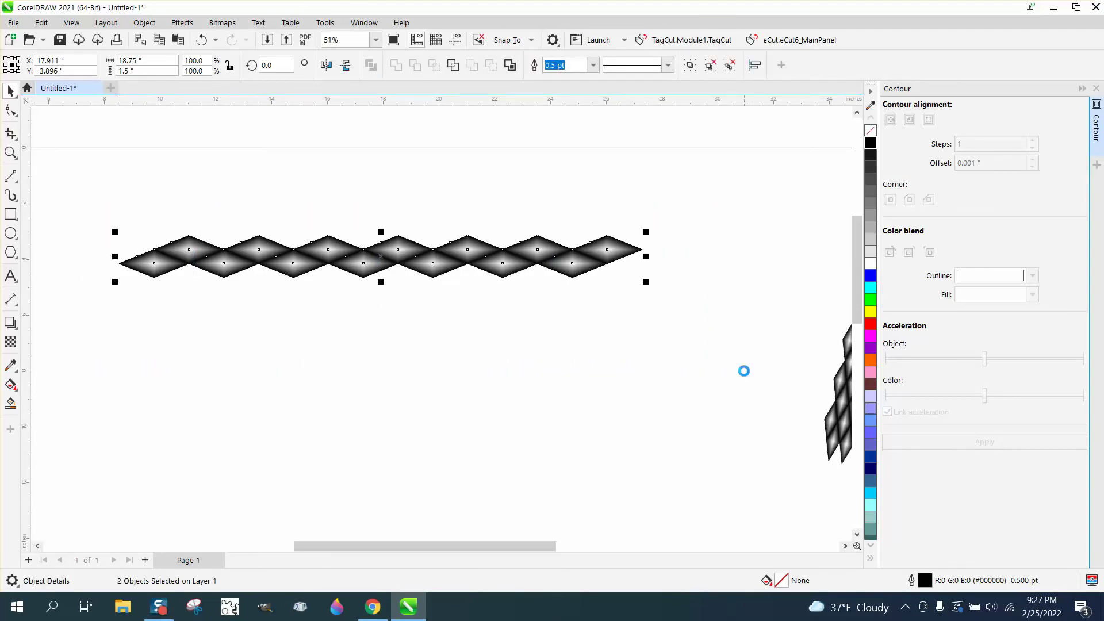
pyautogui.moveTo(399, 237); pyautogui.dragTo(399, 270)
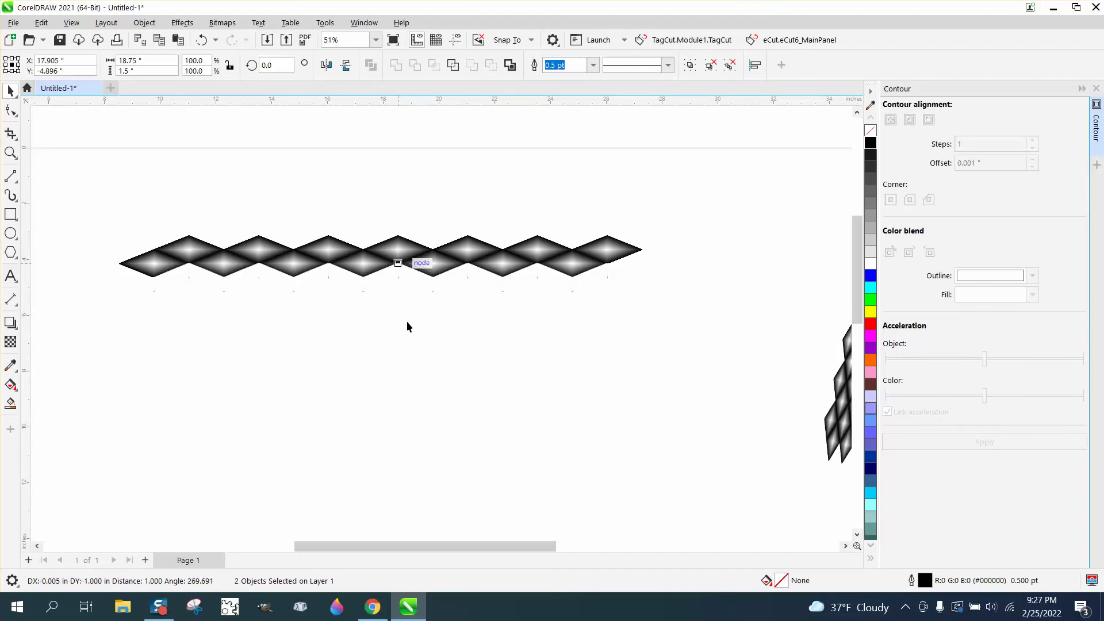
pyautogui.moveTo(407, 327); pyautogui.dragTo(408, 324)
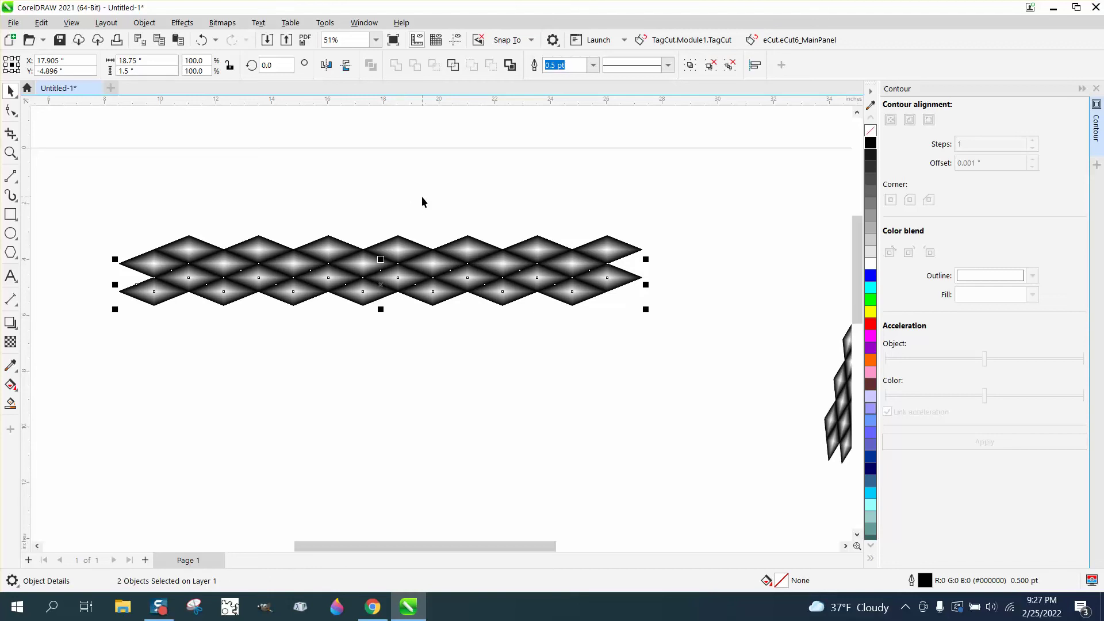
pyautogui.hotkey('ctrl', 'r')
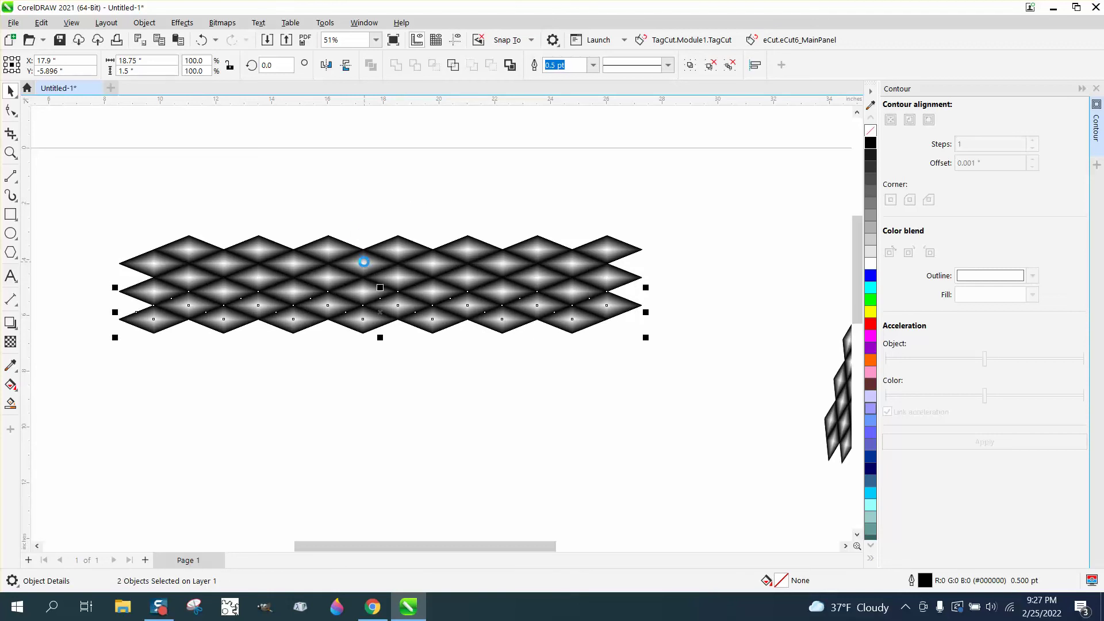
pyautogui.hotkey('ctrl', 'r')
pyautogui.hotkey('ctrl', 'r')
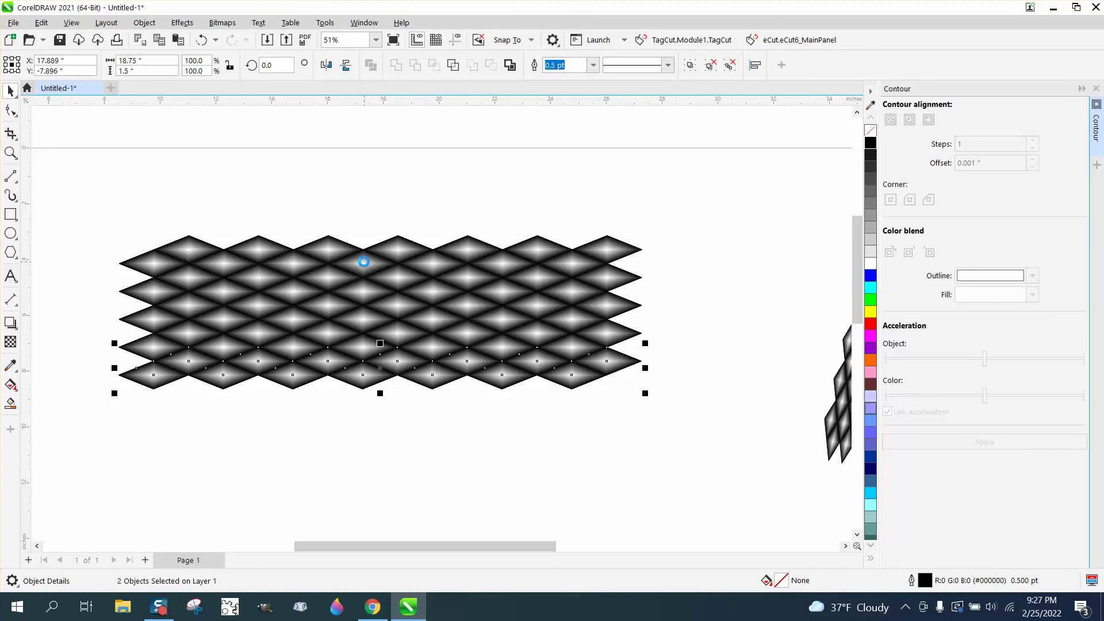
pyautogui.hotkey('ctrl', 'r')
pyautogui.click(364, 218)
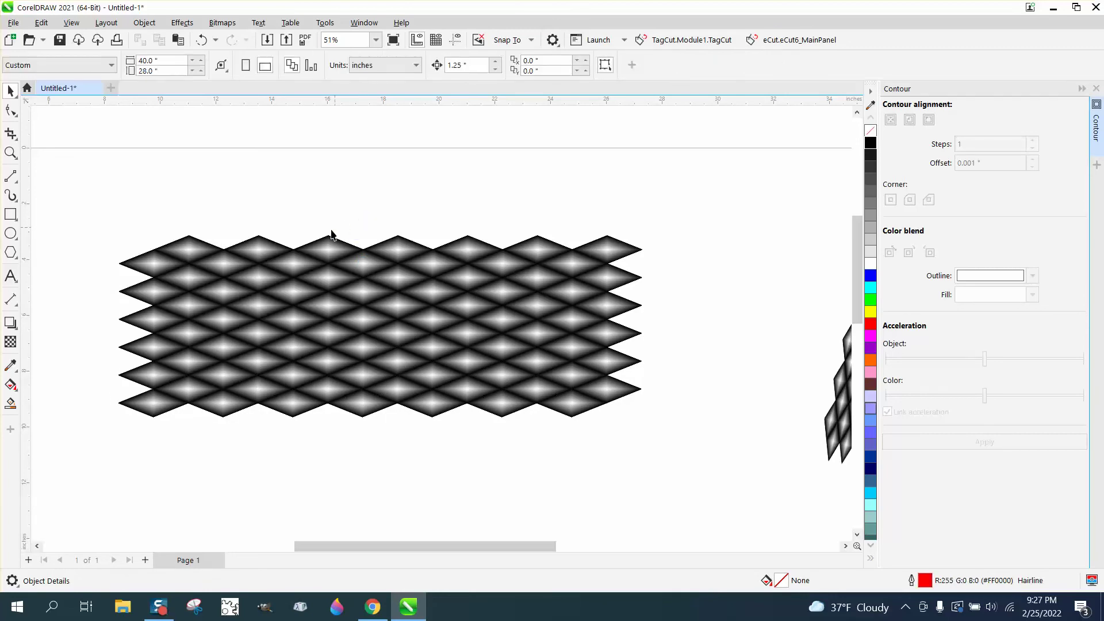
# Convert all the diamond rows to a 300 dpi 8-bit grayscale bitmap with anti-aliasing and a transparent background.
pyautogui.moveTo(88, 208); pyautogui.dragTo(712, 474)
pyautogui.click(233, 25)
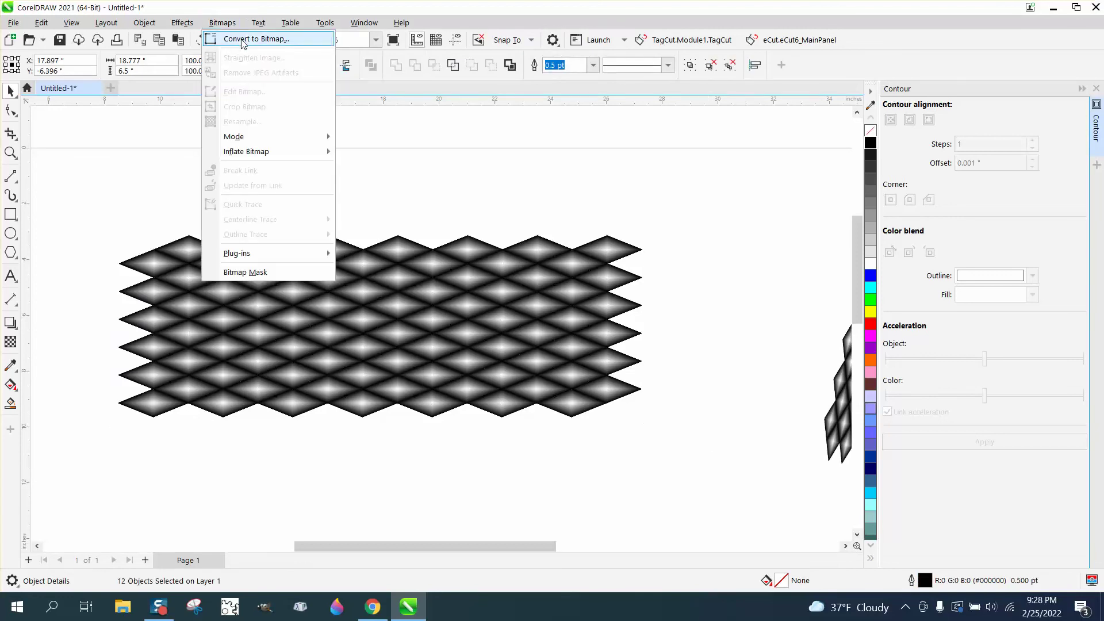
pyautogui.click(242, 39)
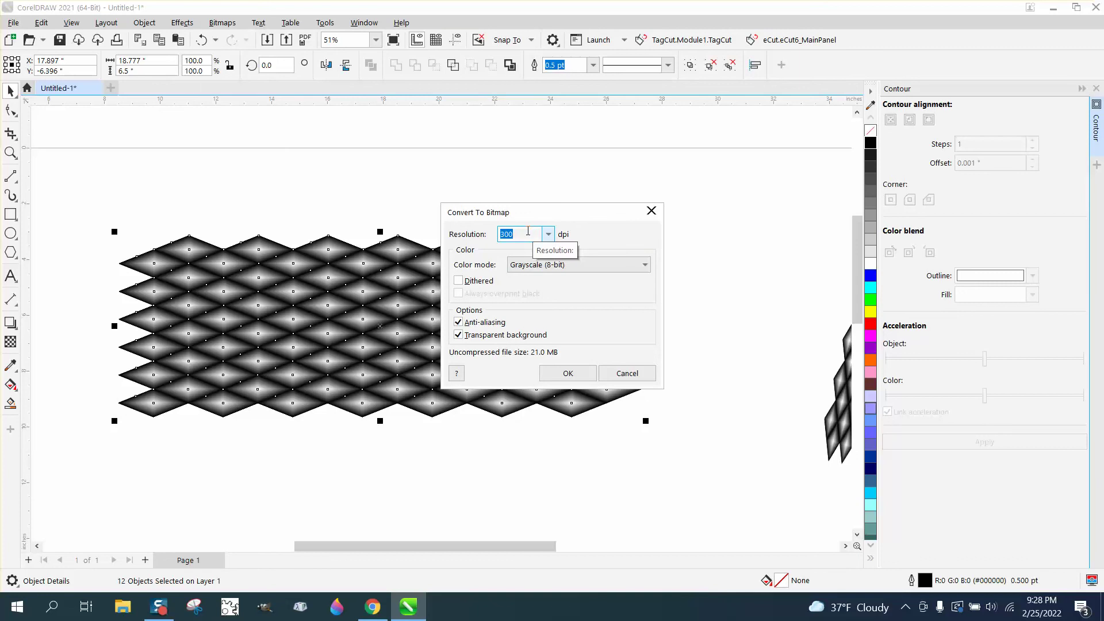
pyautogui.click(578, 379)
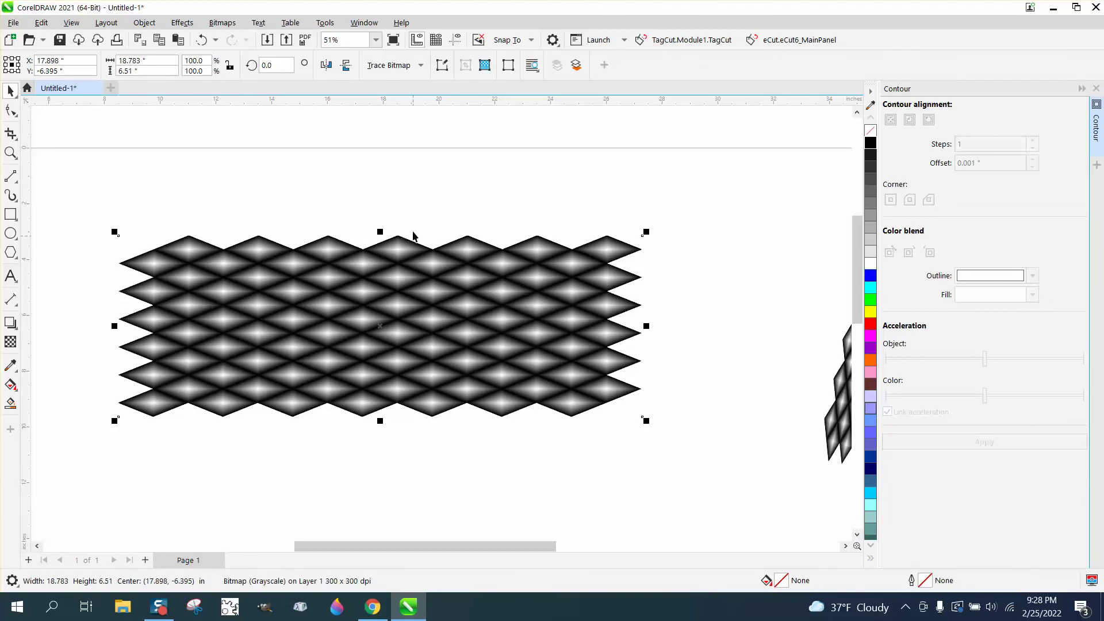
# Reposition the diamond bitmap on the page and try its scaling, shrinking it to about 6.5 inches wide and enlarging it to about 19.25 inches.
pyautogui.scroll(-2, 403, 212)
pyautogui.moveTo(394, 288); pyautogui.dragTo(447, 331)
pyautogui.scroll(-3, 481, 329)
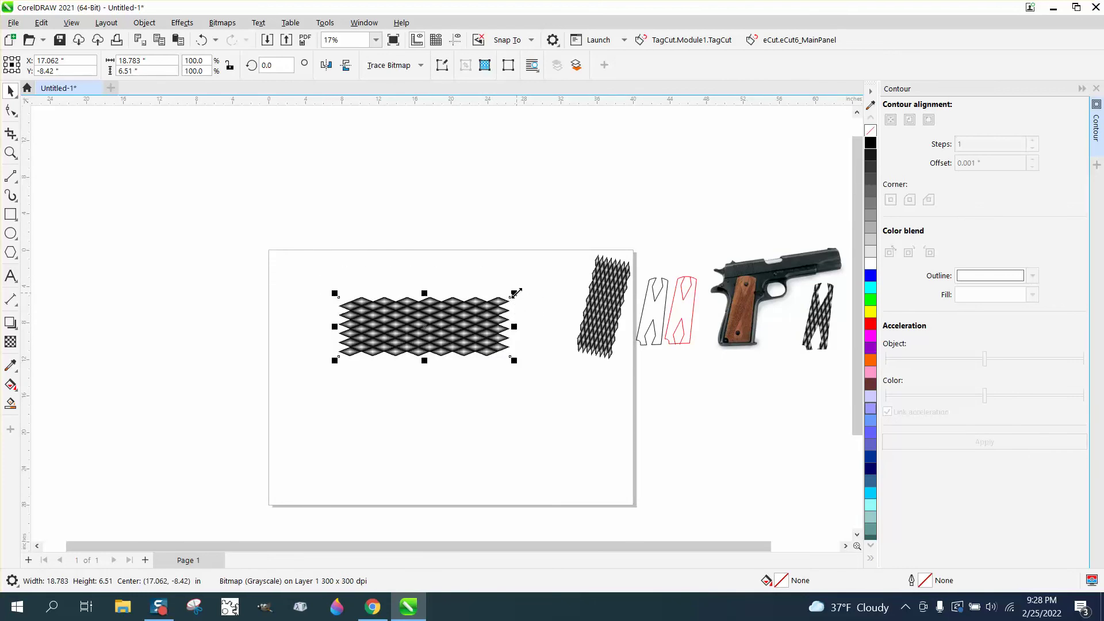
pyautogui.moveTo(516, 293); pyautogui.dragTo(466, 316)
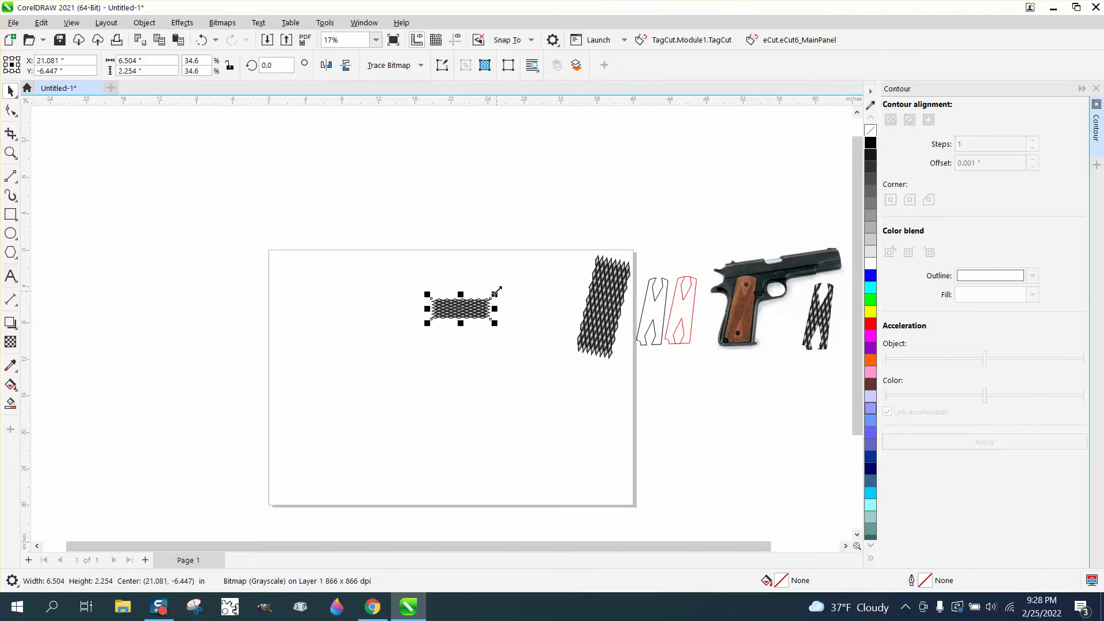
pyautogui.moveTo(496, 291); pyautogui.dragTo(628, 238)
pyautogui.moveTo(575, 299); pyautogui.dragTo(515, 309)
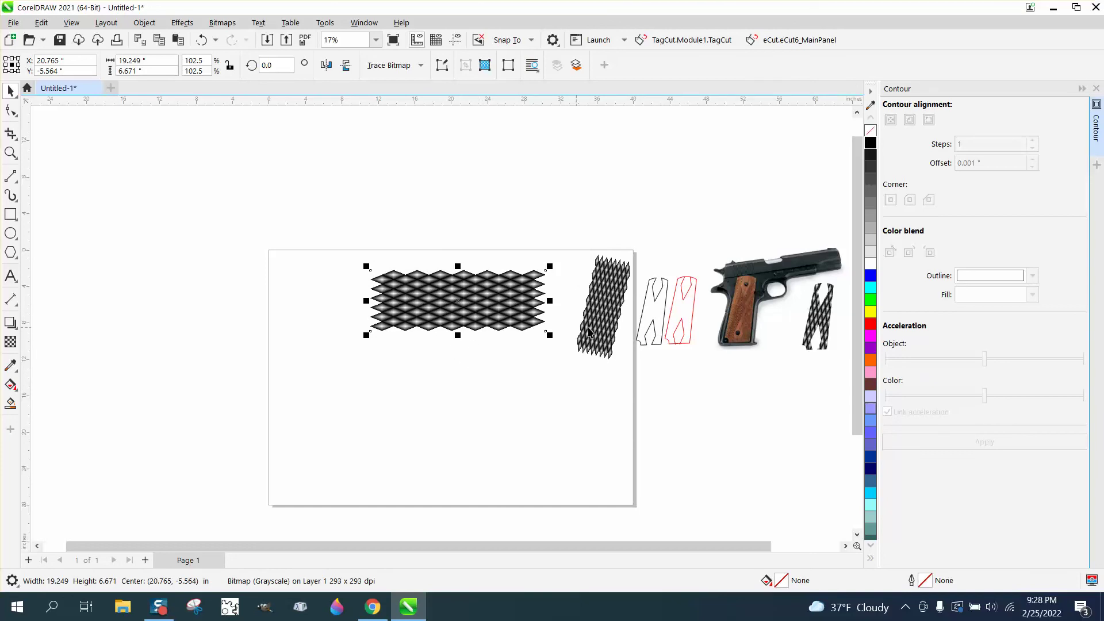
# Examine the checkered grip shape beside the pistol photo up close and in the full layout.
pyautogui.click(10, 152)
pyautogui.moveTo(794, 258); pyautogui.dragTo(837, 353)
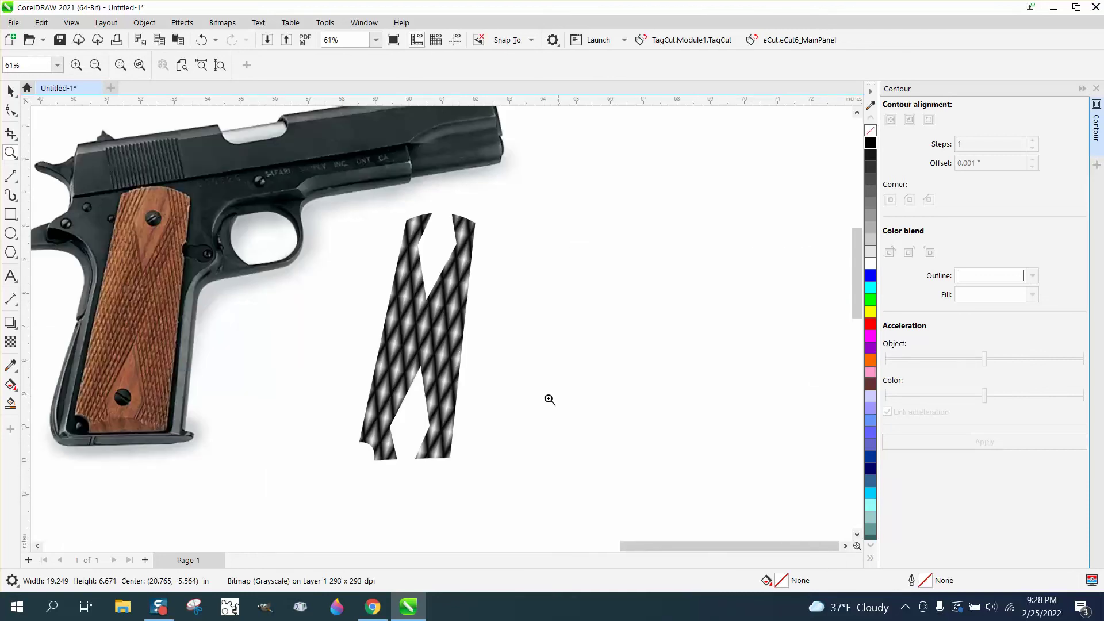
pyautogui.scroll(-2, 372, 306)
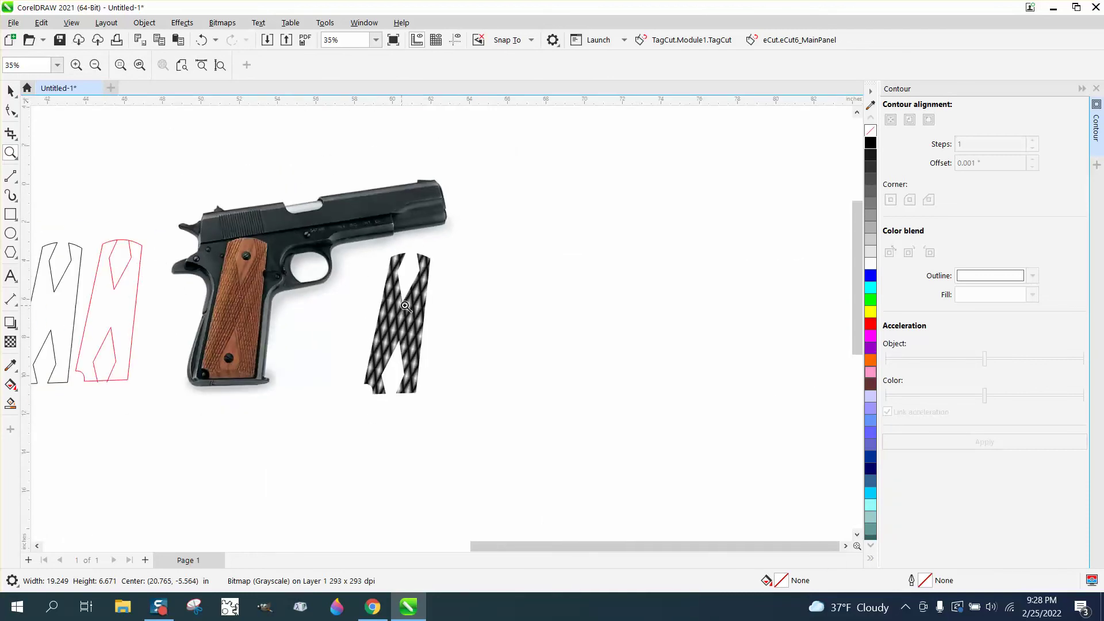
pyautogui.scroll(-2, 450, 306)
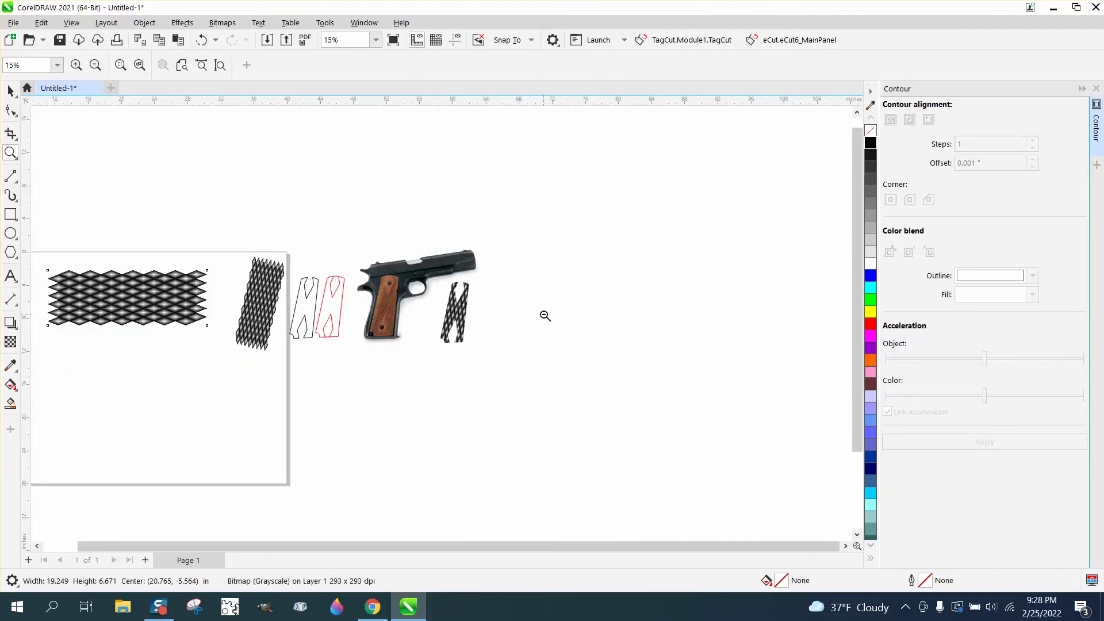